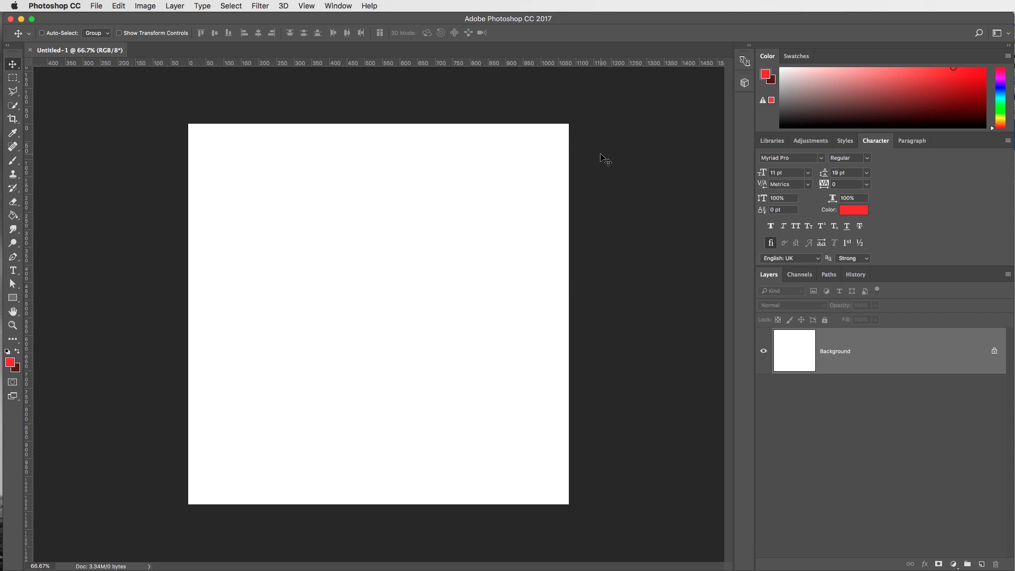
# Preview and play Stairs Effect with Sam copy.mov in Quick Look, then close the preview
pyautogui.press('super+Tab')
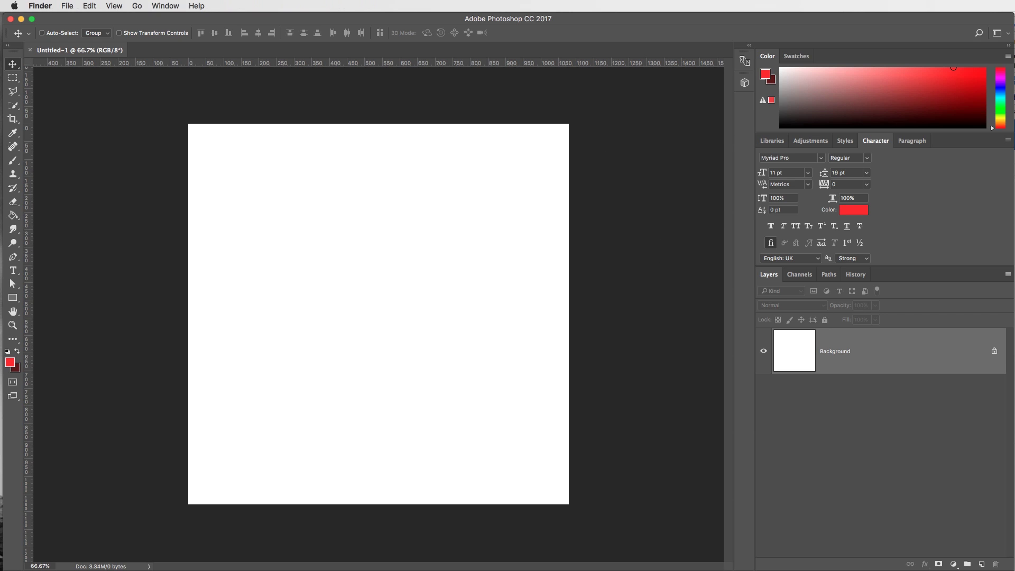
pyautogui.press('space')
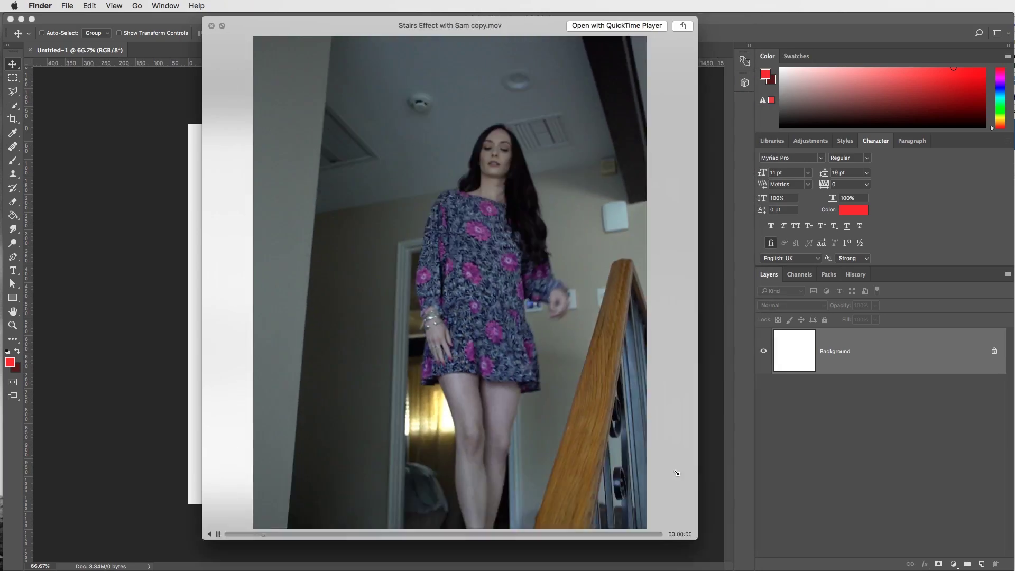
pyautogui.moveTo(677, 473); pyautogui.dragTo(557, 429)
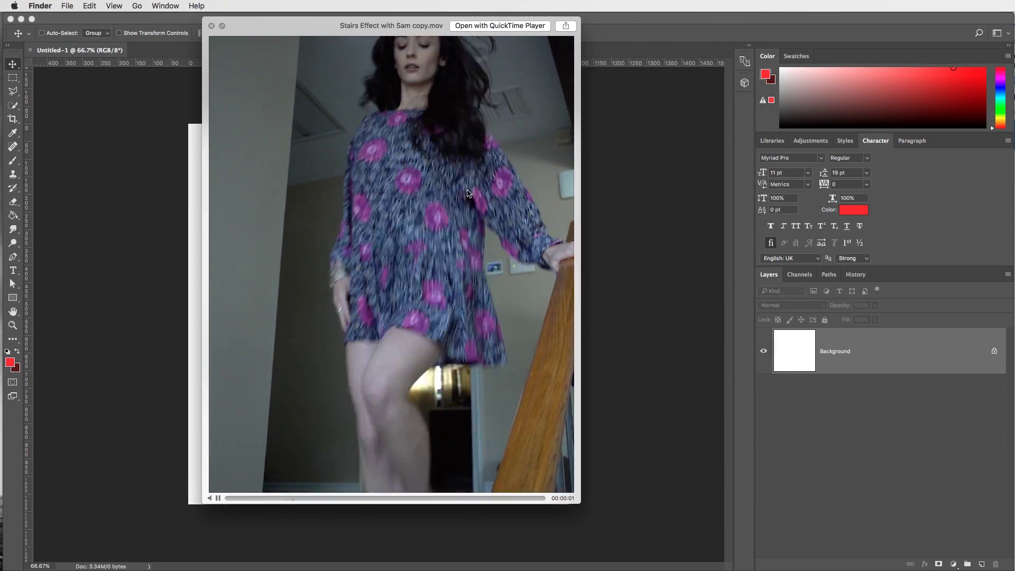
pyautogui.moveTo(426, 31); pyautogui.dragTo(601, 53)
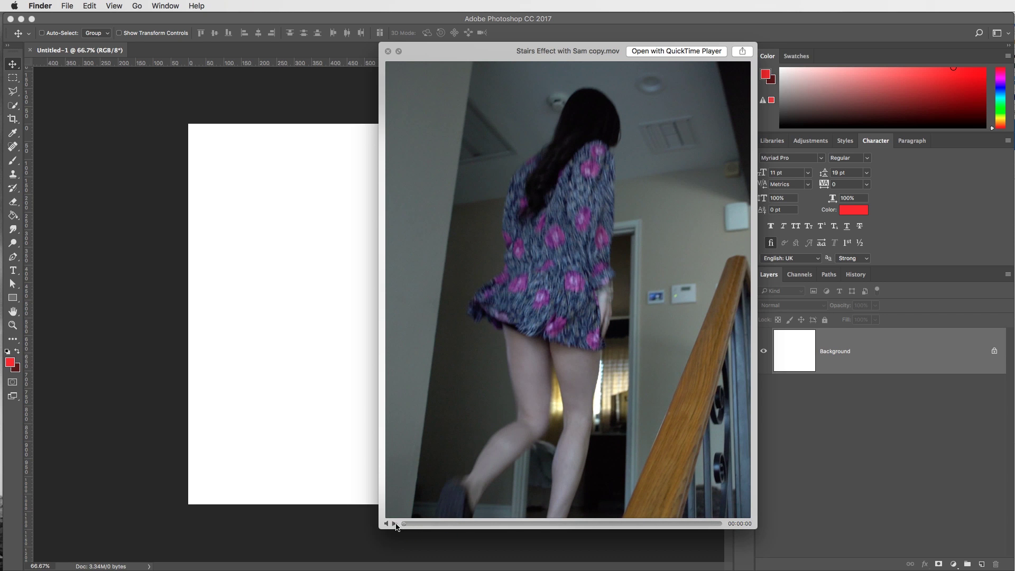
pyautogui.click(395, 524)
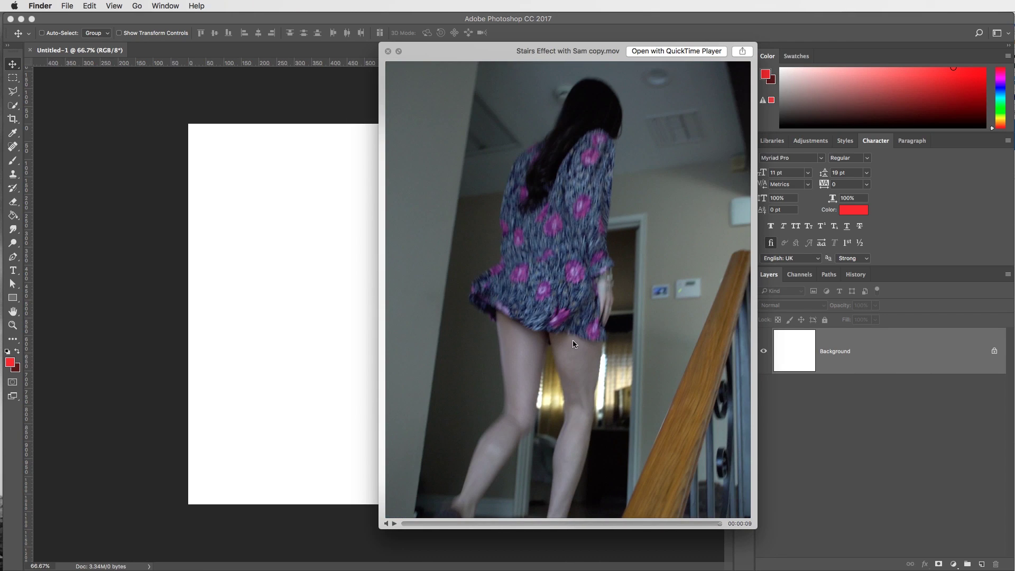
pyautogui.moveTo(601, 53); pyautogui.dragTo(686, 28)
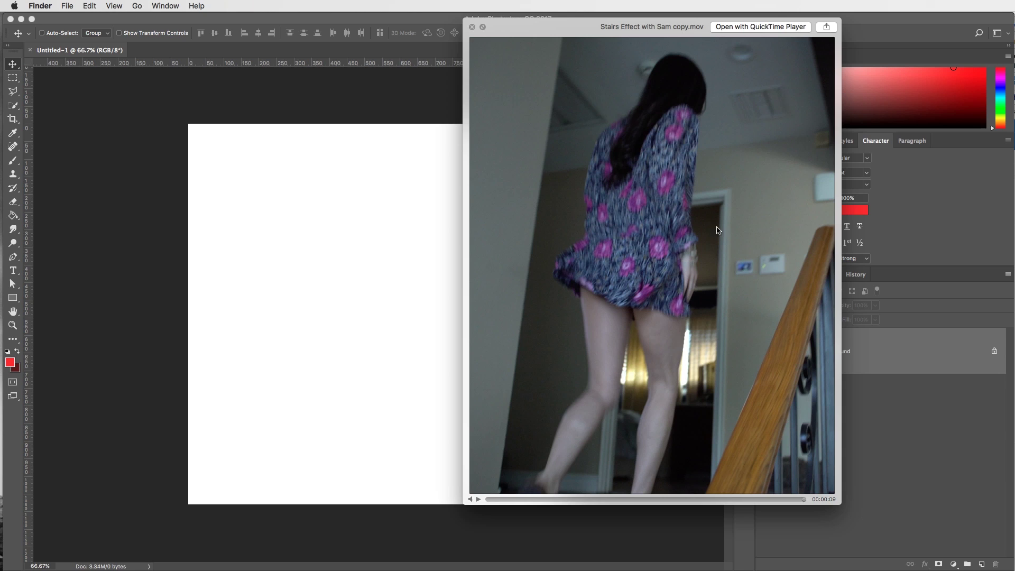
pyautogui.press('space')
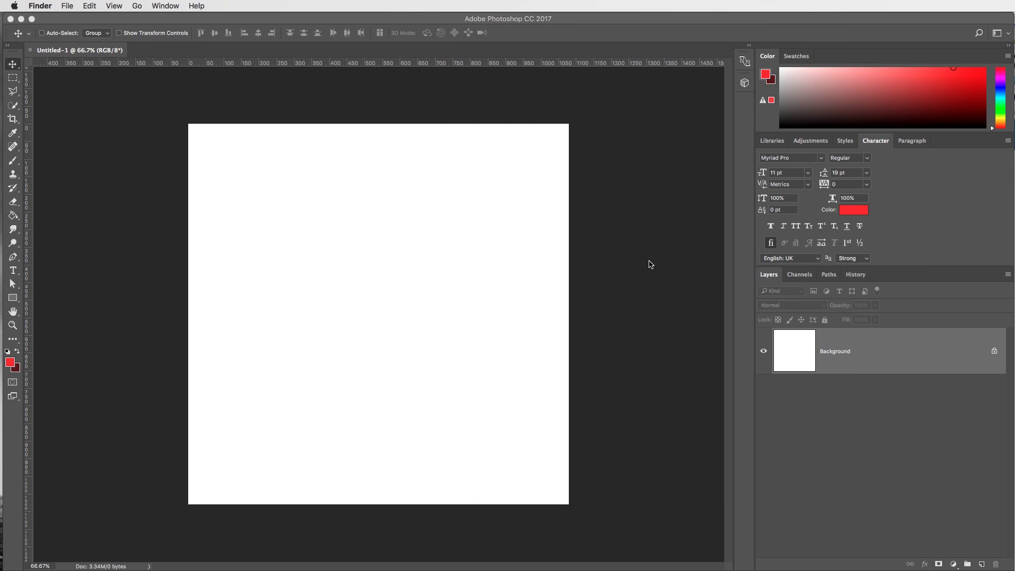
# Drag Stairs Effect with Sam copy.mov from the 057 Creating GIFs folder toward Photoshop
pyautogui.click(559, 28)
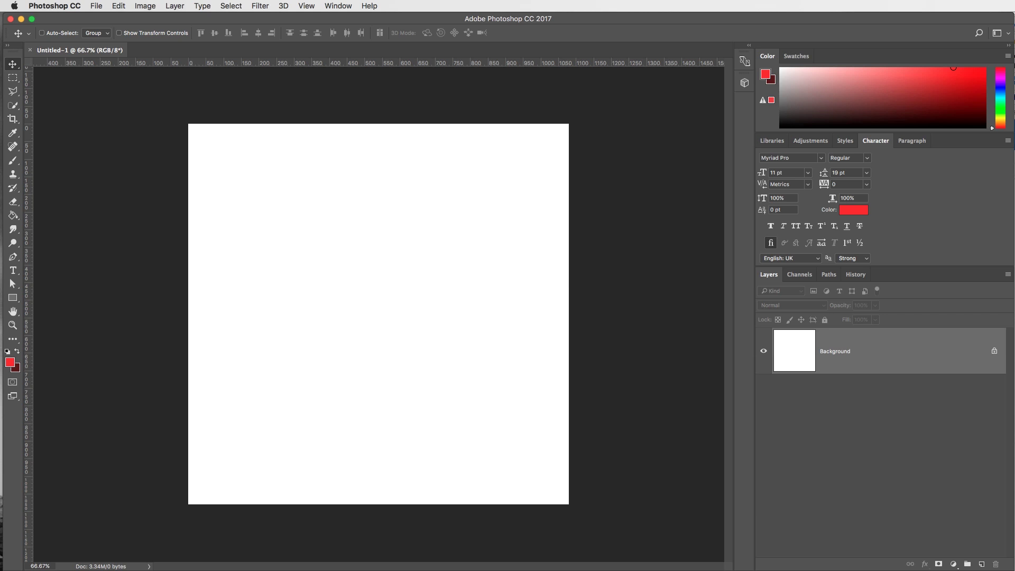
pyautogui.press('super+Tab')
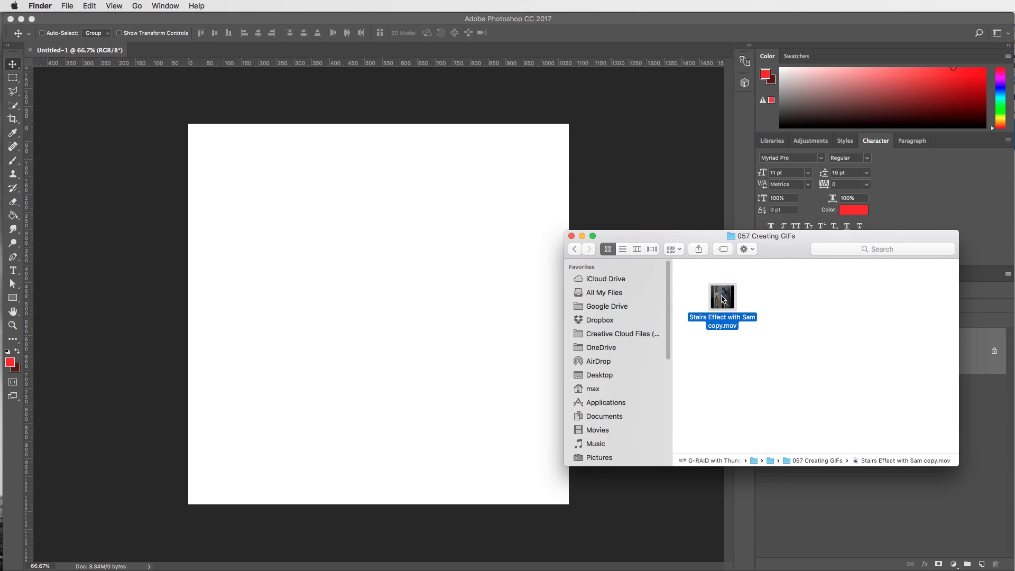
pyautogui.moveTo(722, 299); pyautogui.dragTo(204, 52)
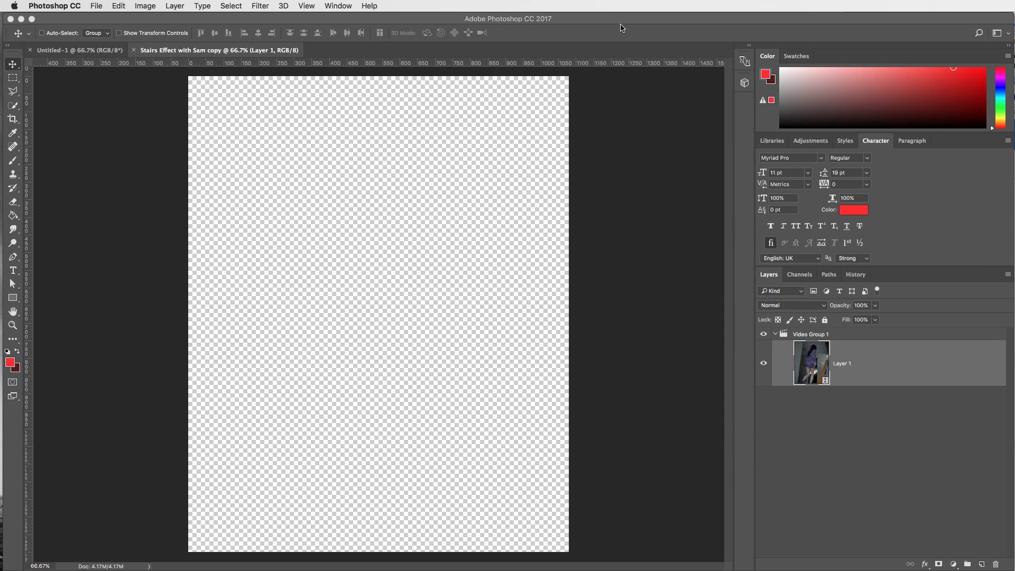
# Drop the .mov on Photoshop's tab bar to open it, then review the footage on the Timeline
pyautogui.click(622, 21)
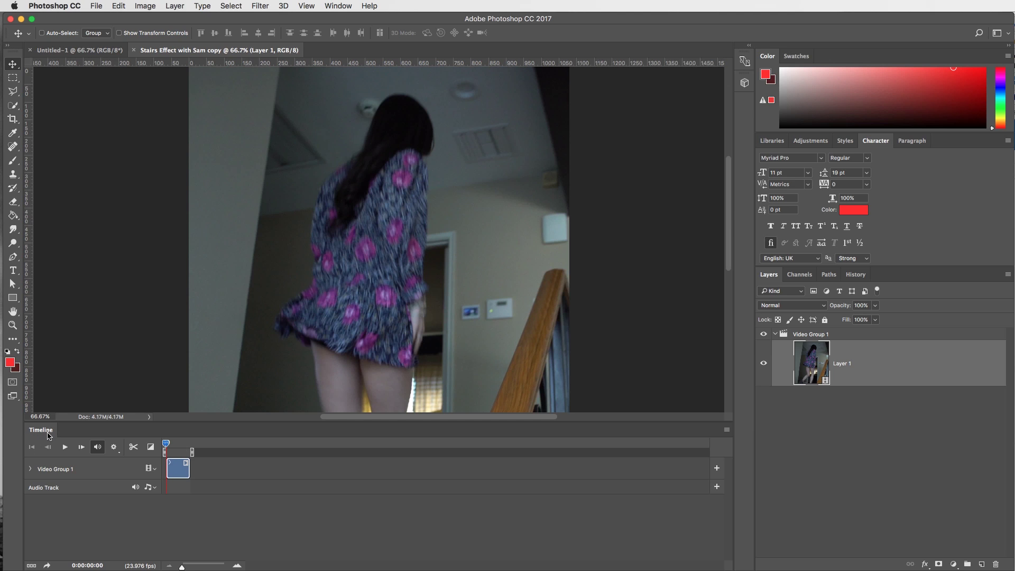
pyautogui.moveTo(181, 567); pyautogui.dragTo(192, 567)
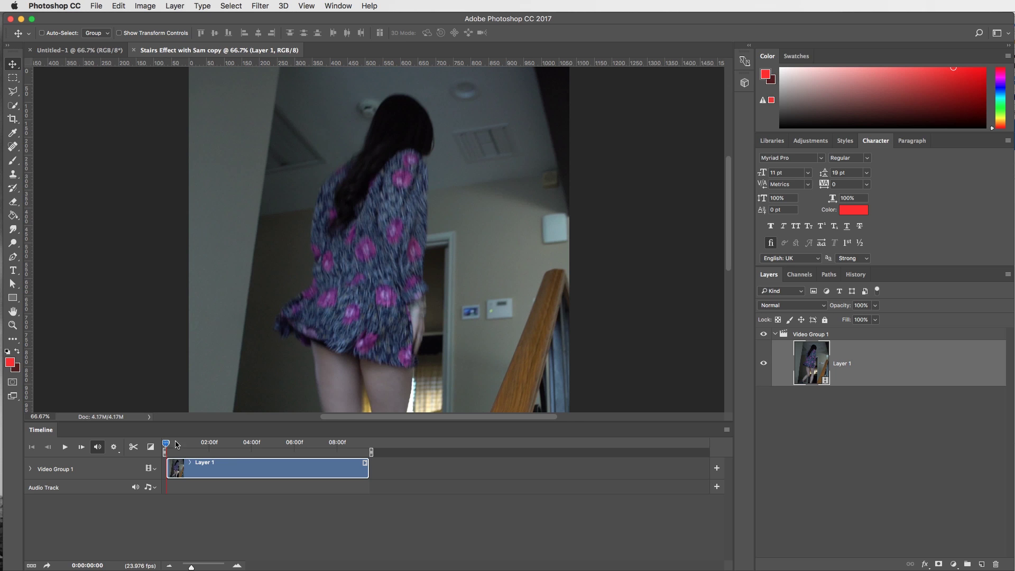
pyautogui.moveTo(166, 444)
pyautogui.mouseDown()
pyautogui.moveTo(243, 444)
pyautogui.moveTo(165, 446)
pyautogui.mouseUp()
pyautogui.press('super+minus')
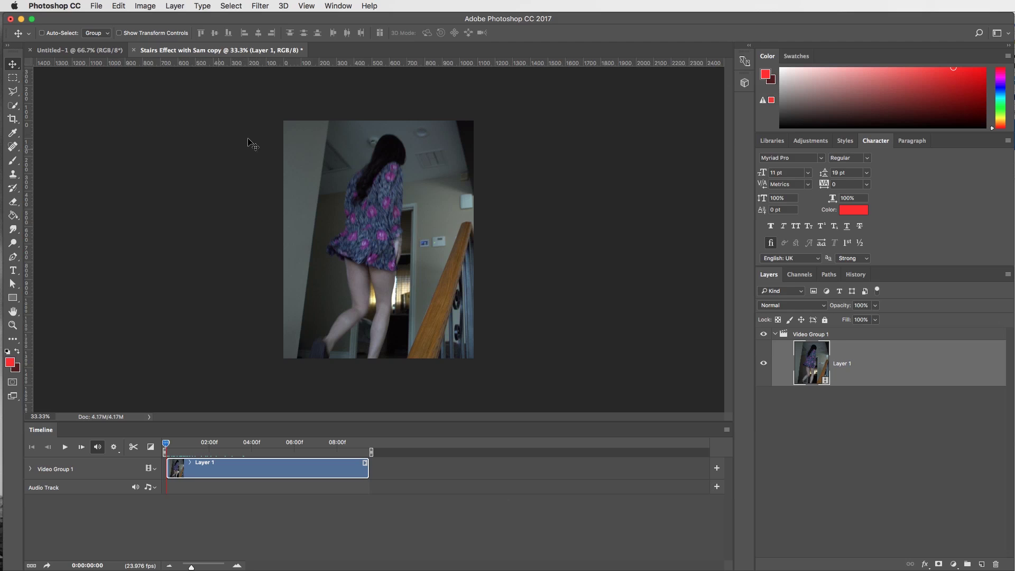
pyautogui.click(163, 4)
pyautogui.moveTo(146, 5)
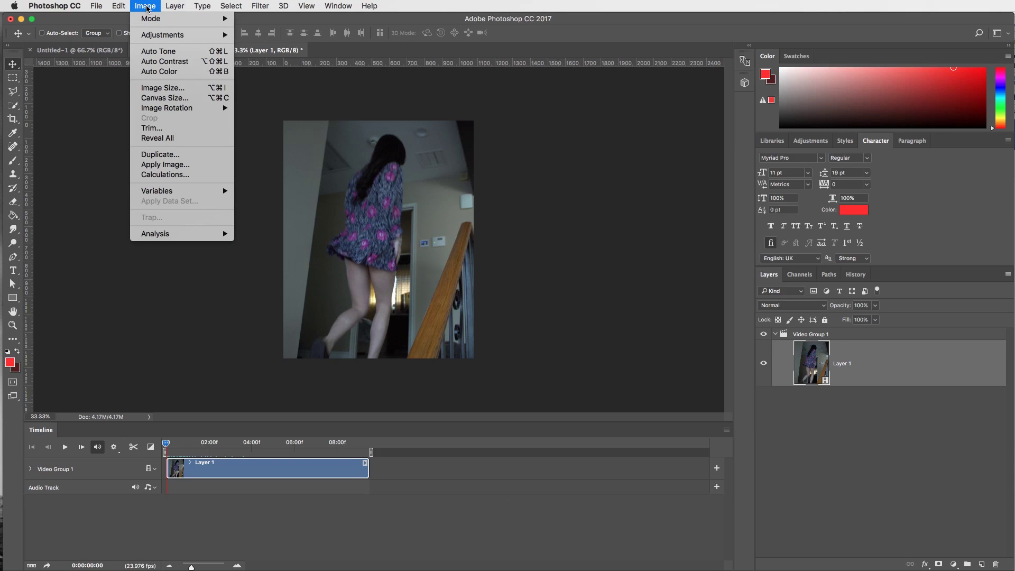
# In Image Size, set the height to 400 px so the clip becomes 320 × 400
pyautogui.click(170, 87)
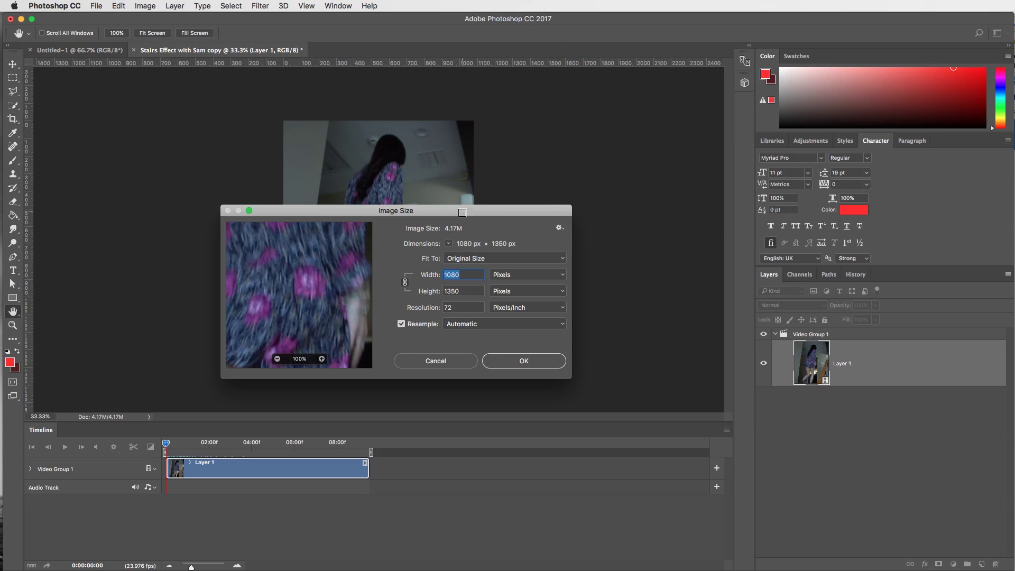
pyautogui.moveTo(462, 213); pyautogui.dragTo(540, 141)
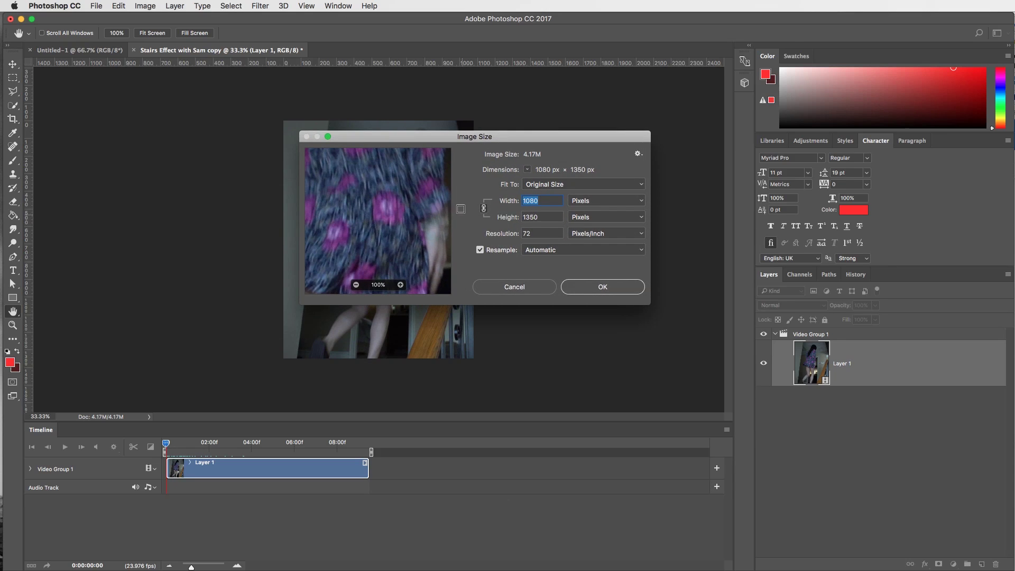
pyautogui.doubleClick(539, 218)
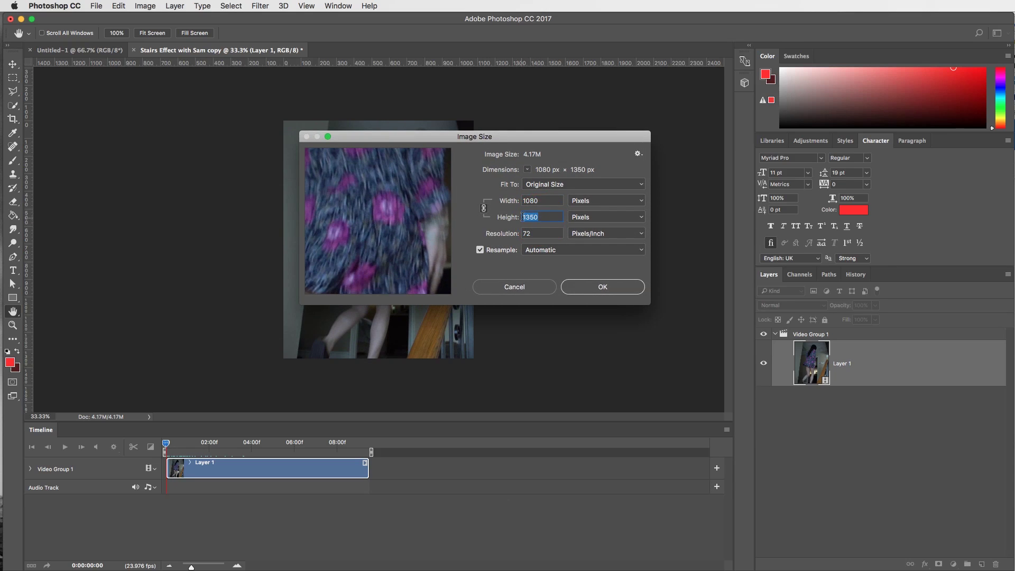
pyautogui.write('50')
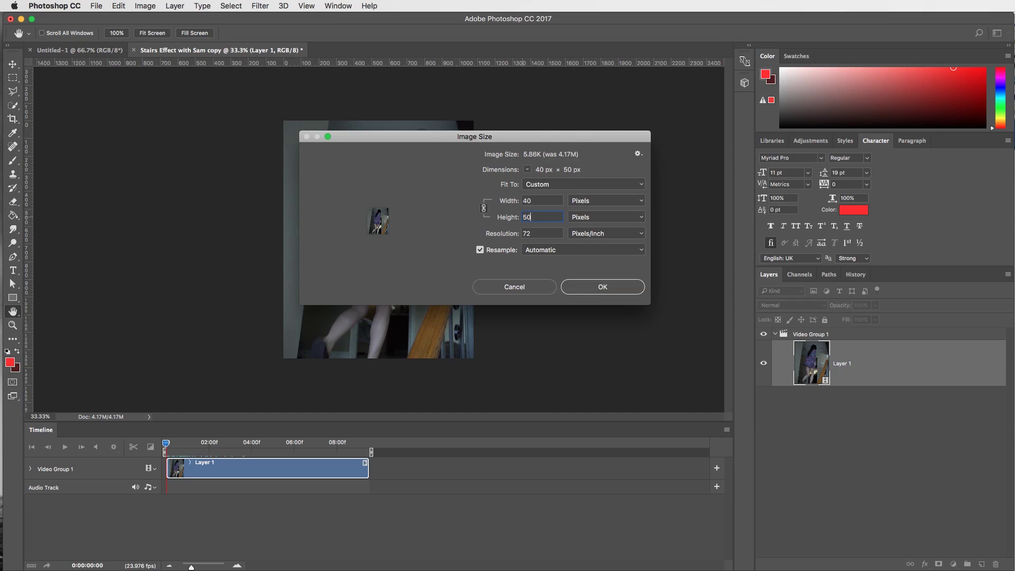
pyautogui.write('0')
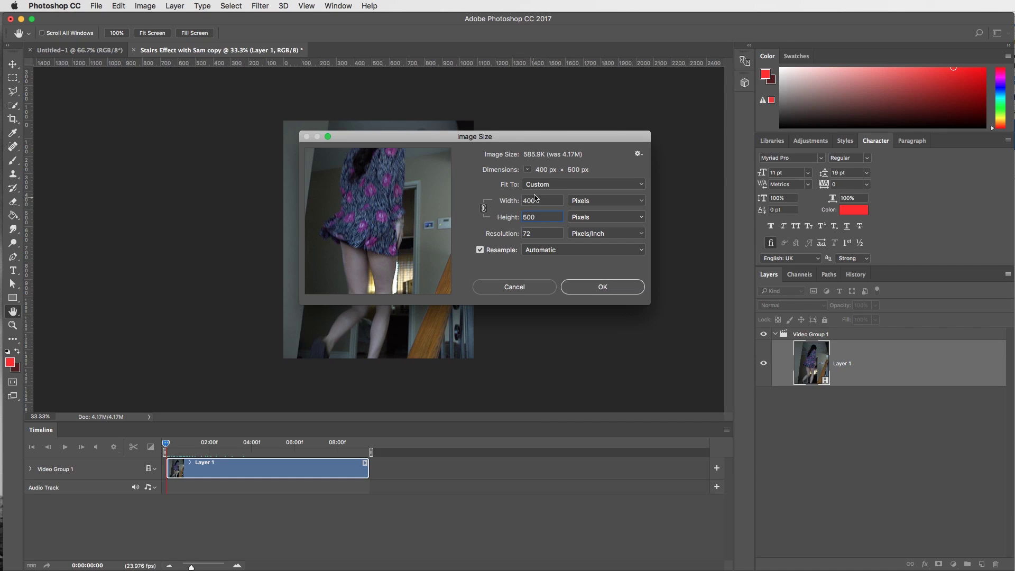
pyautogui.moveTo(565, 138); pyautogui.dragTo(699, 130)
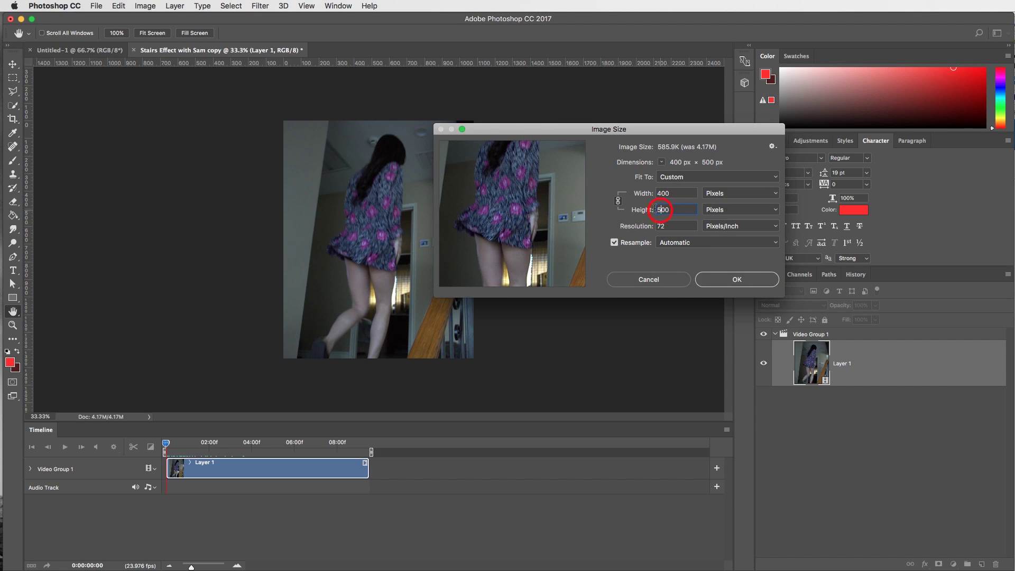
pyautogui.write('400')
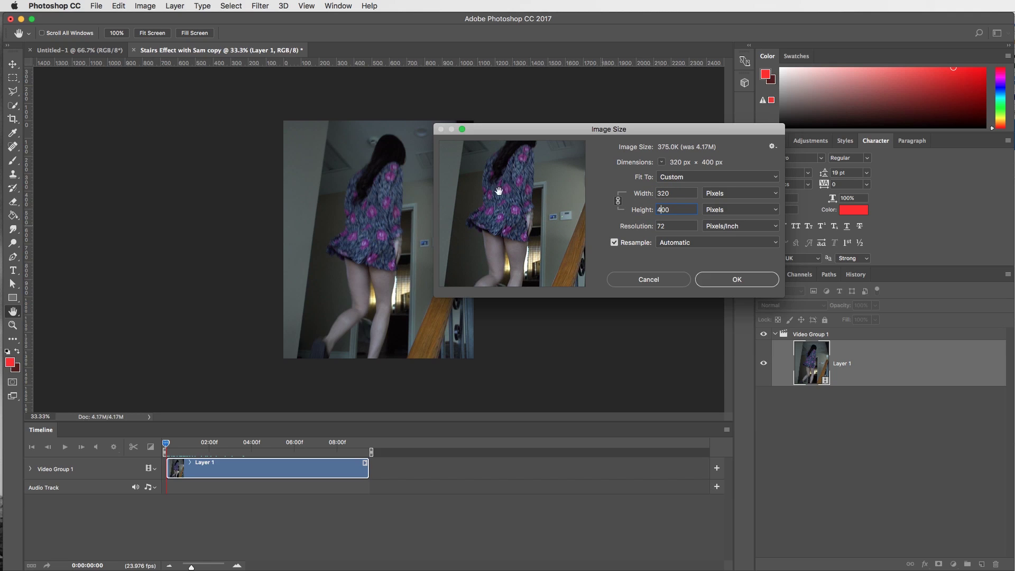
pyautogui.moveTo(642, 131); pyautogui.dragTo(622, 116)
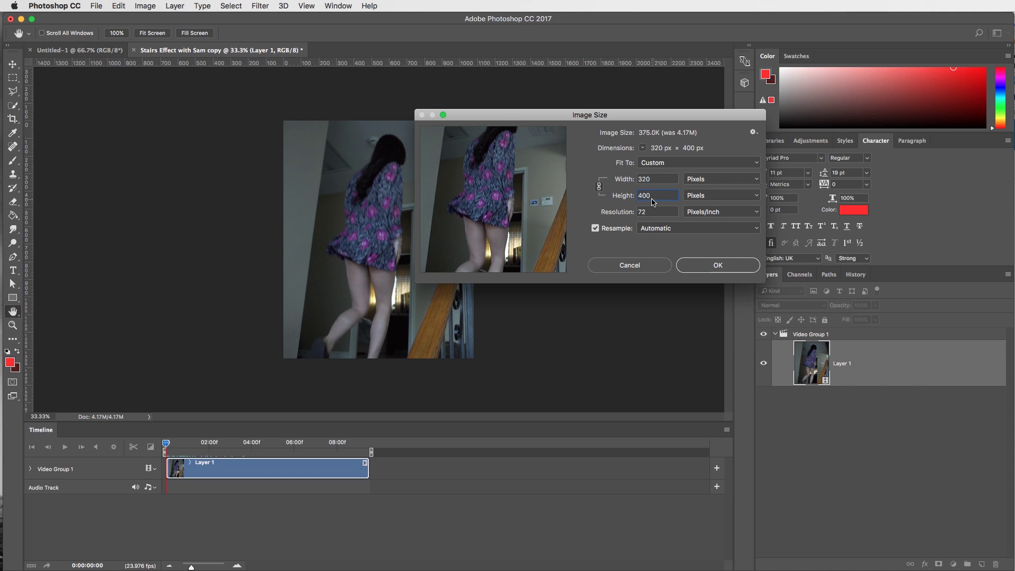
# Apply the 320×400 size and accept converting the video layer to a smart object
pyautogui.click(735, 264)
pyautogui.press('v')
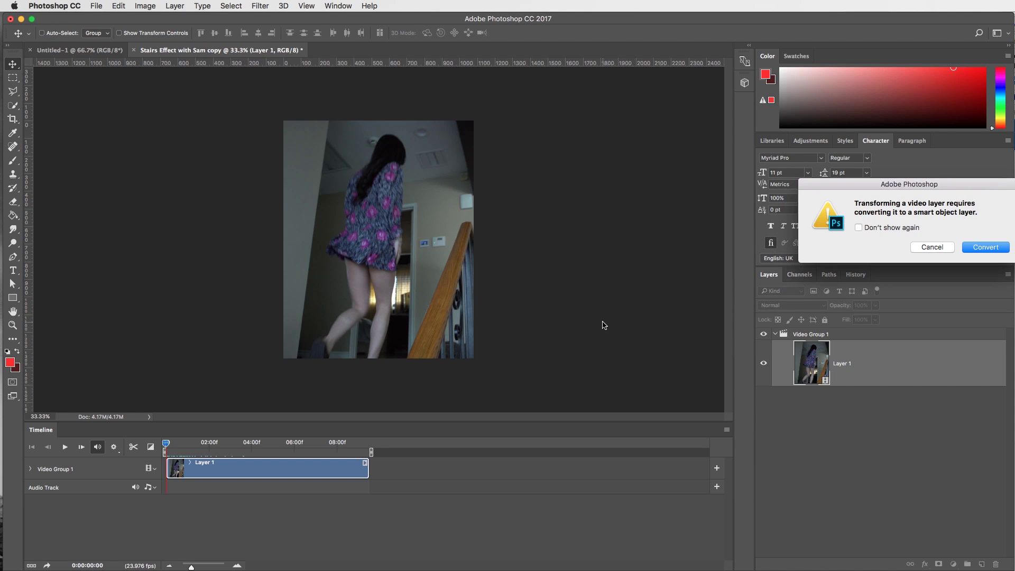
pyautogui.moveTo(947, 189); pyautogui.dragTo(613, 177)
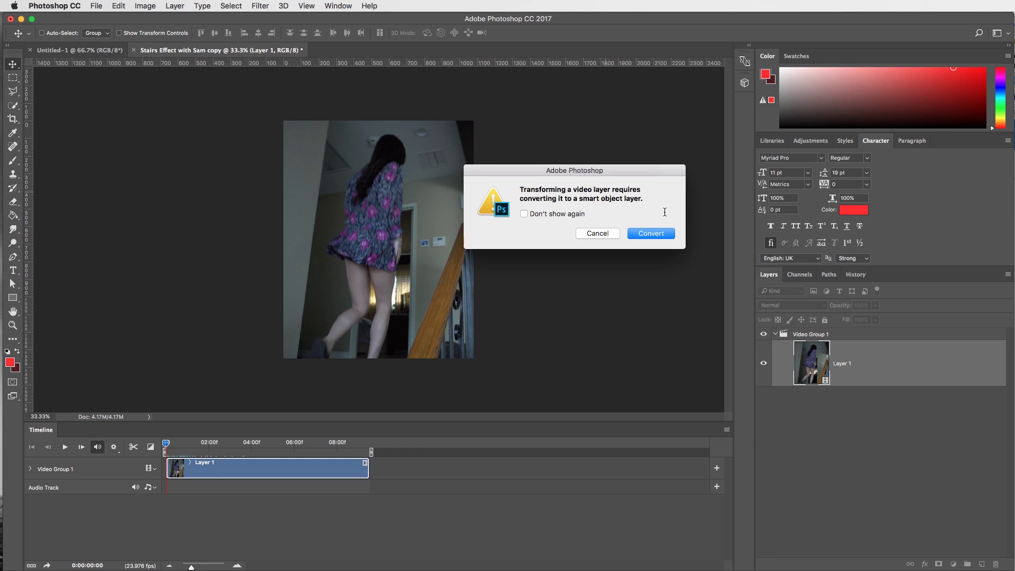
pyautogui.click(653, 234)
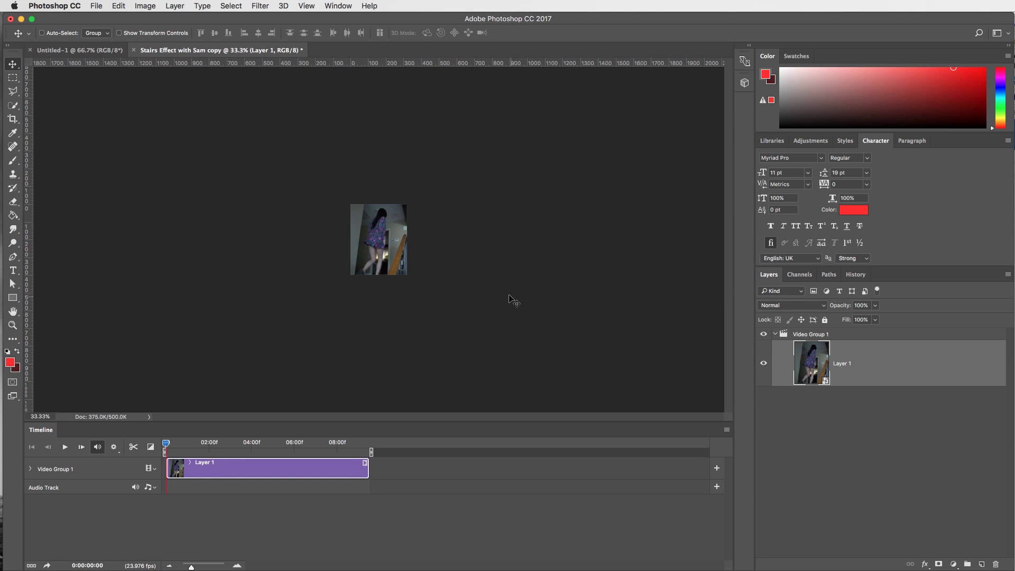
# Zoom in on the resized frame and return from Crop to the Move tool
pyautogui.click(355, 245)
pyautogui.press('c')
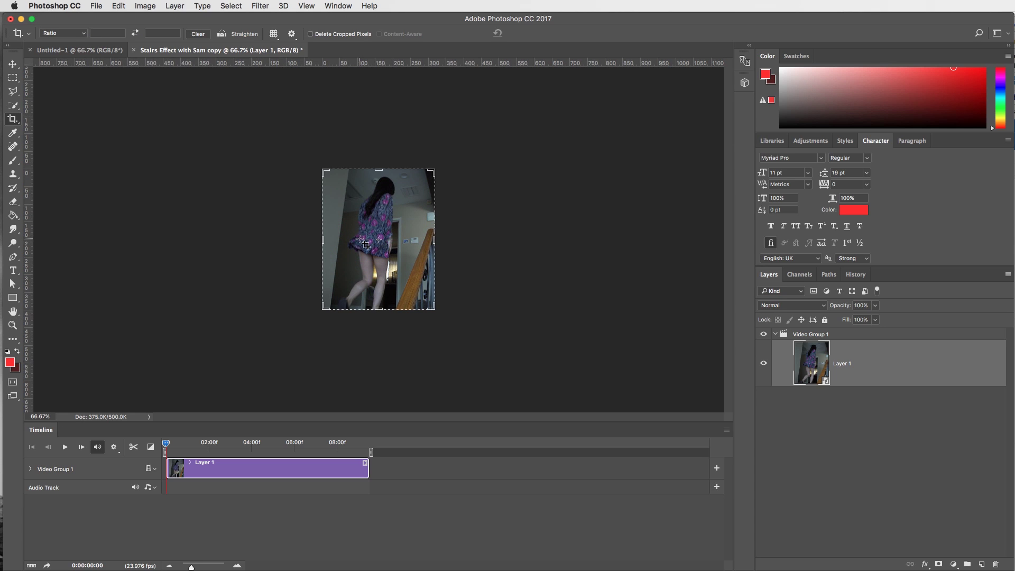
pyautogui.press('v')
pyautogui.click(141, 6)
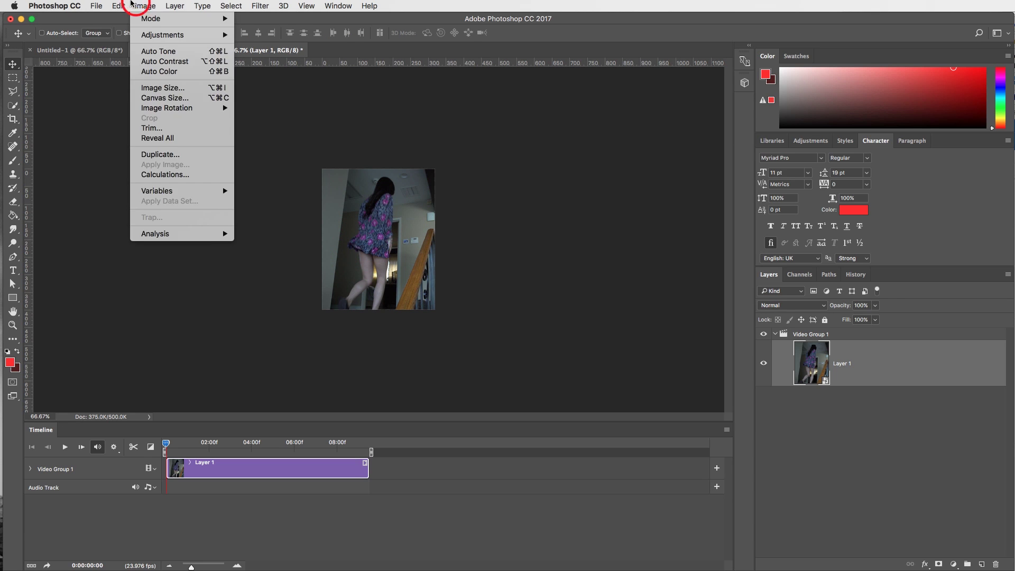
pyautogui.moveTo(132, 153)
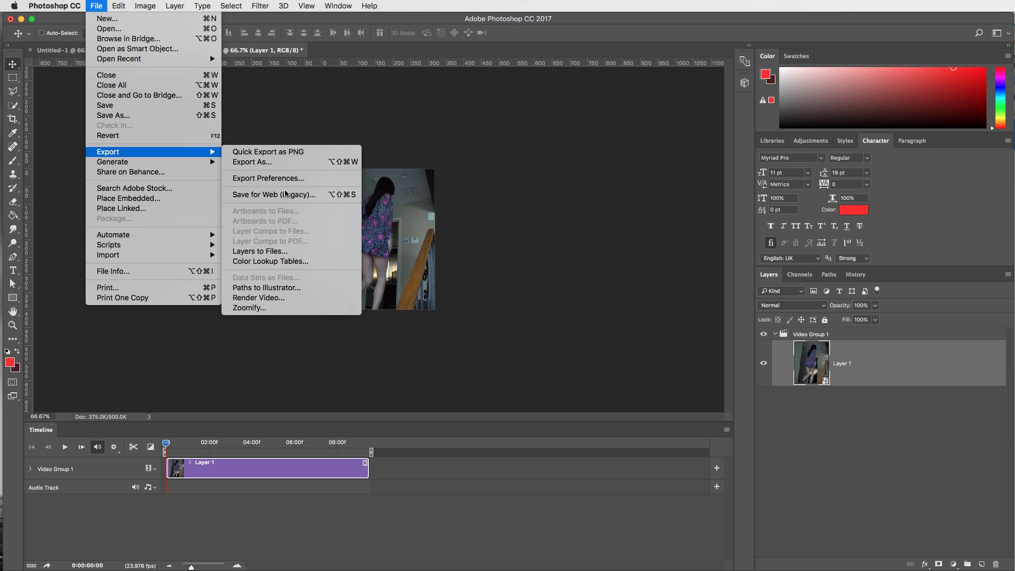
pyautogui.click(295, 195)
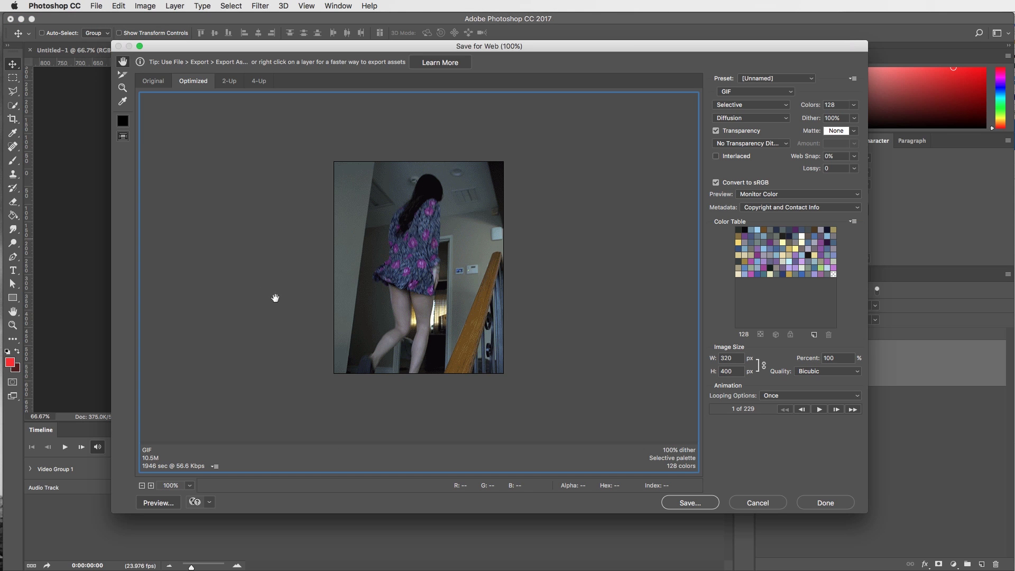
pyautogui.click(746, 93)
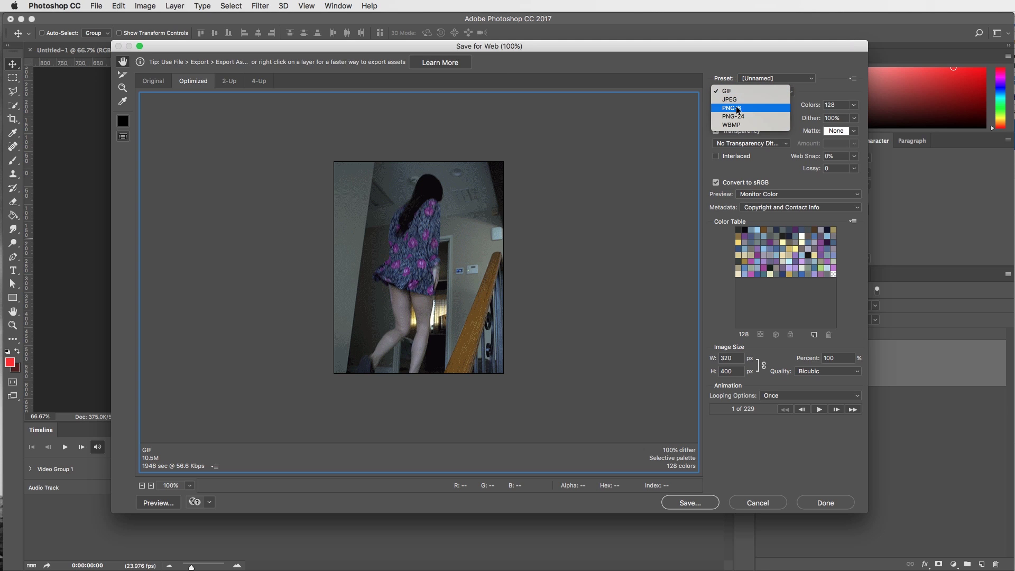
pyautogui.click(760, 91)
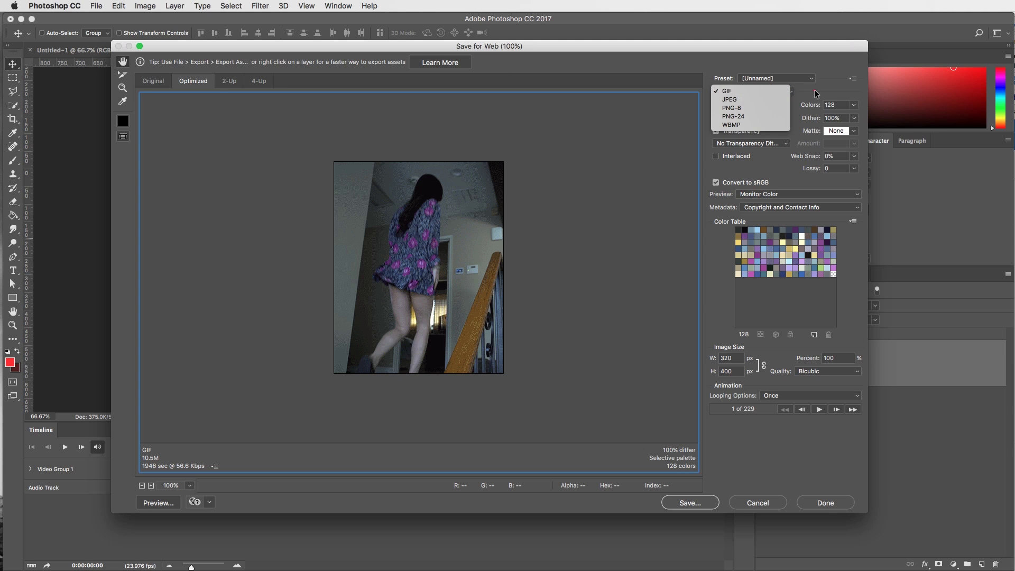
# Choose 64 in the Save for Web Colors dropdown for the GIF palette
pyautogui.click(854, 106)
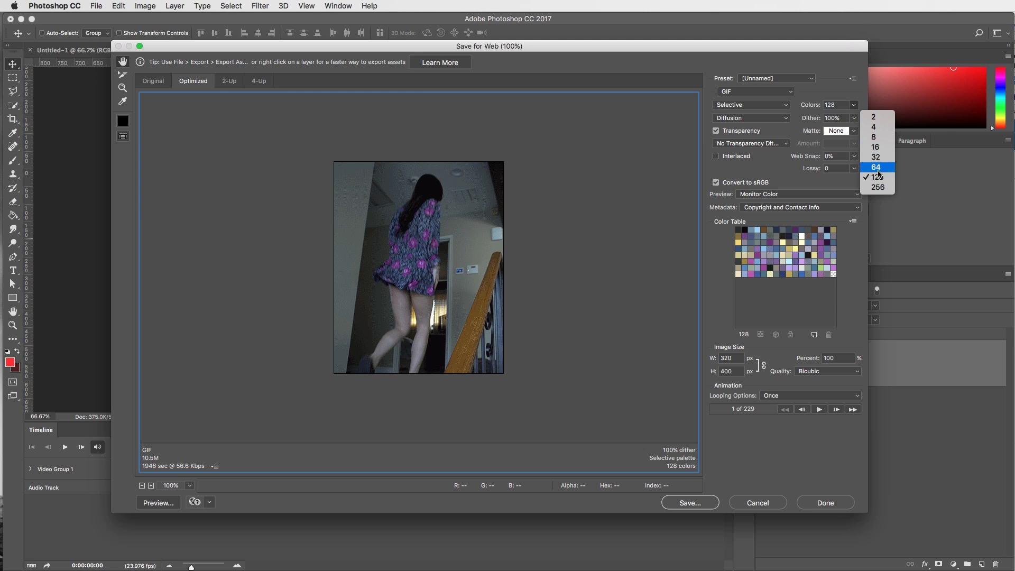
pyautogui.click(852, 105)
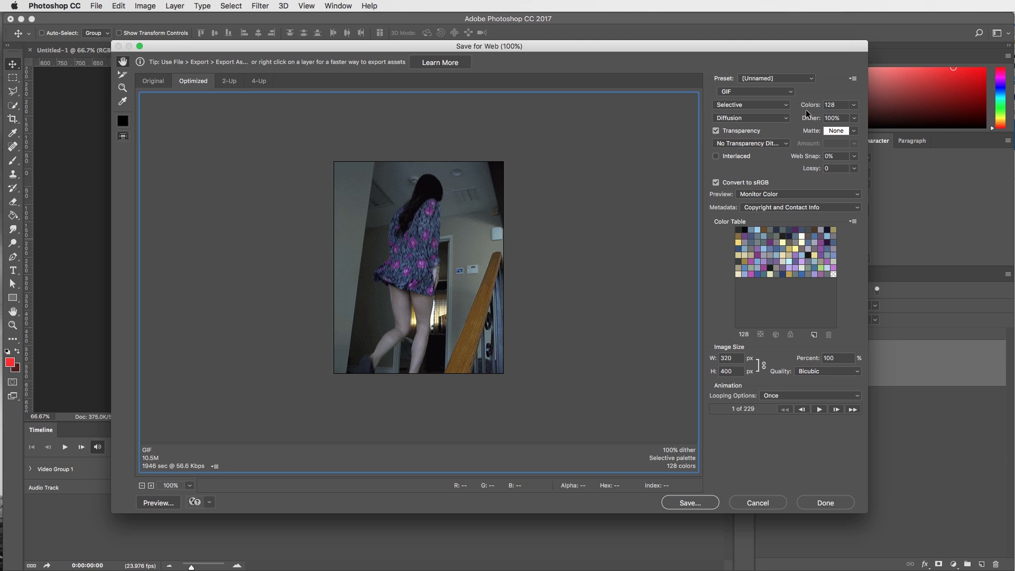
pyautogui.click(857, 106)
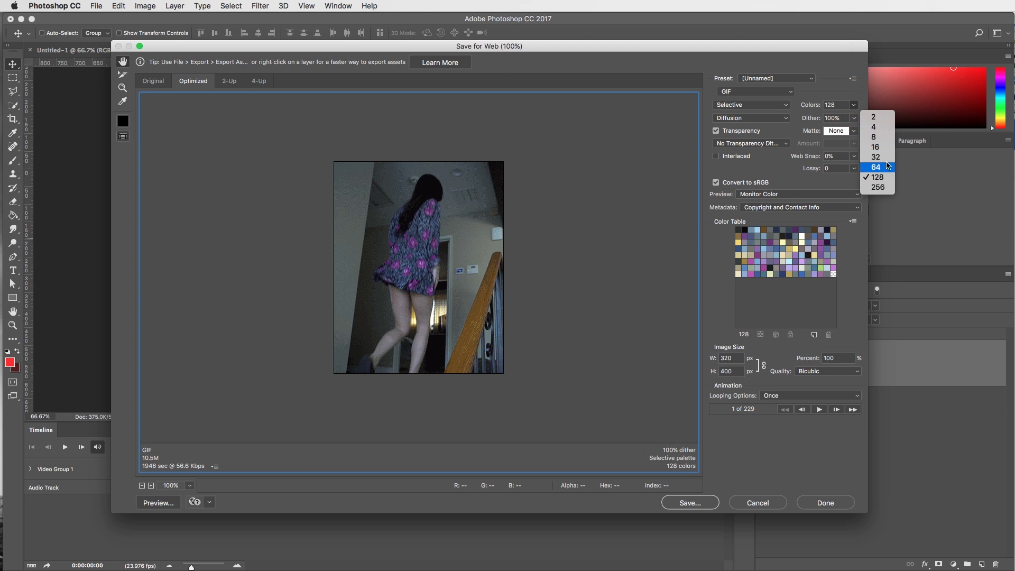
pyautogui.click(859, 103)
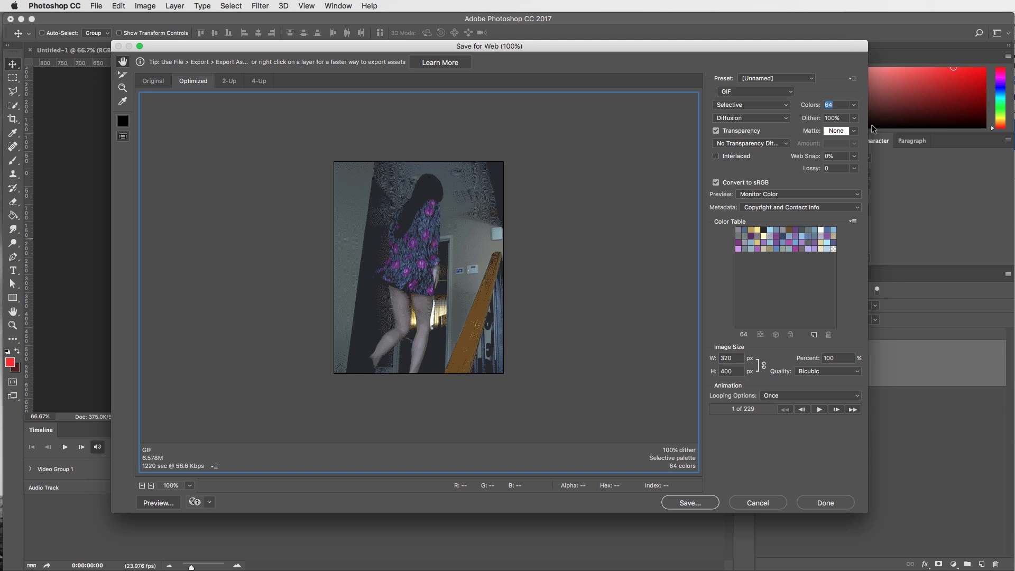
# Try 20% dither, then restore 100% dither and a 128-colour palette
pyautogui.moveTo(854, 120); pyautogui.dragTo(812, 130)
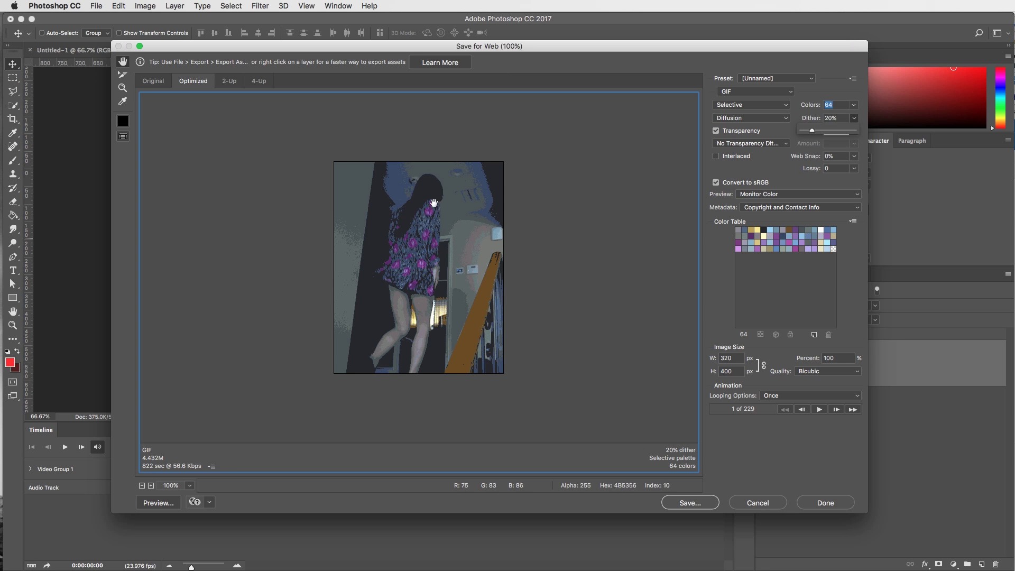
pyautogui.click(852, 133)
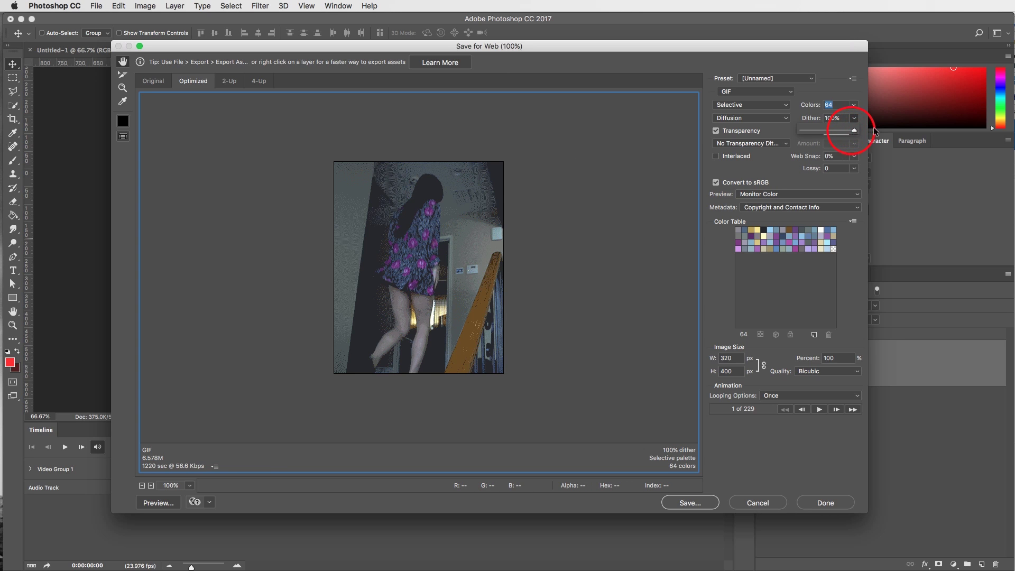
pyautogui.click(853, 105)
pyautogui.click(877, 177)
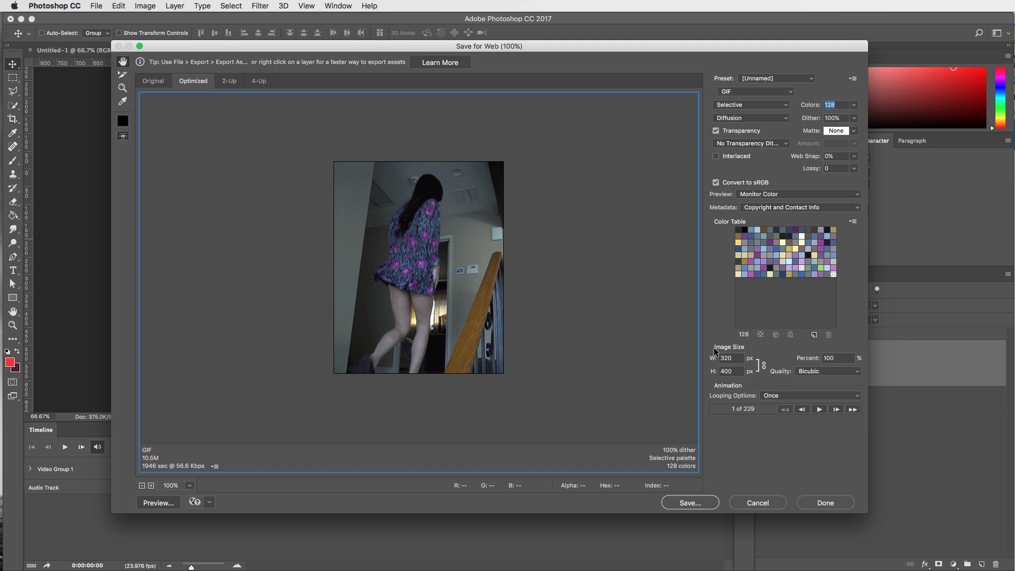
# Set the GIF's Looping Options from Once to Forever
pyautogui.moveTo(792, 50); pyautogui.dragTo(791, 37)
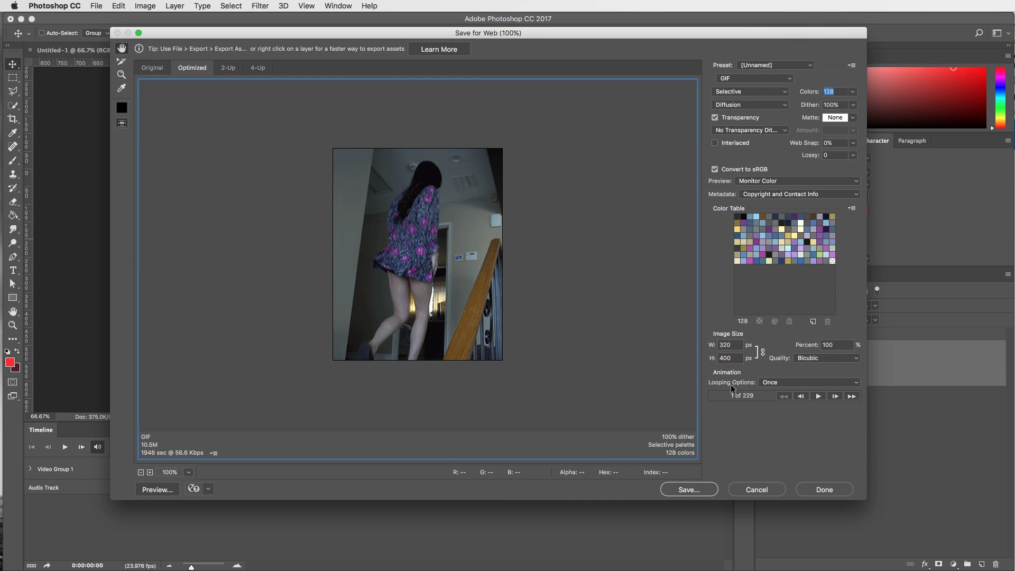
pyautogui.click(834, 382)
pyautogui.click(779, 392)
pyautogui.click(783, 382)
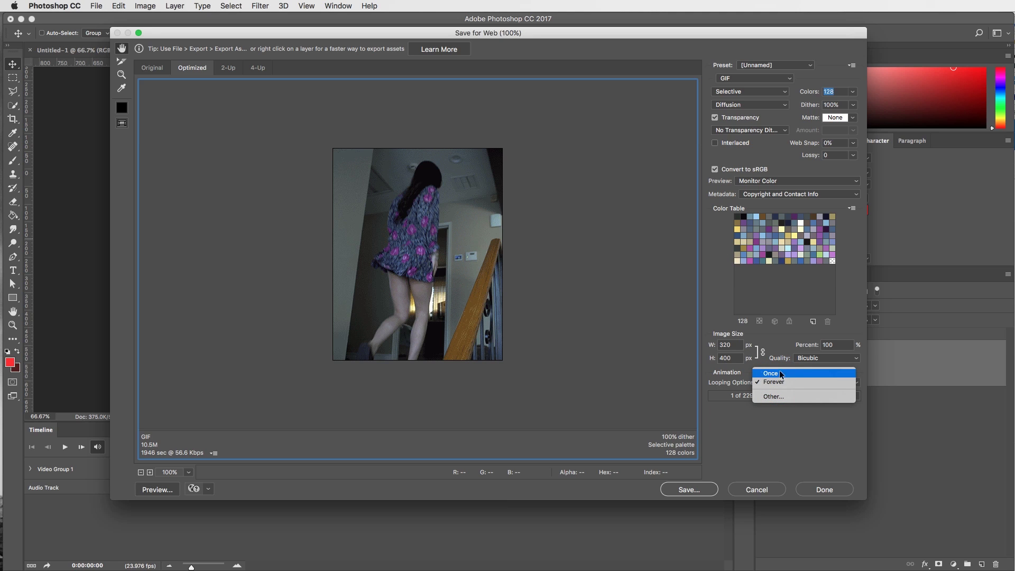
pyautogui.click(747, 376)
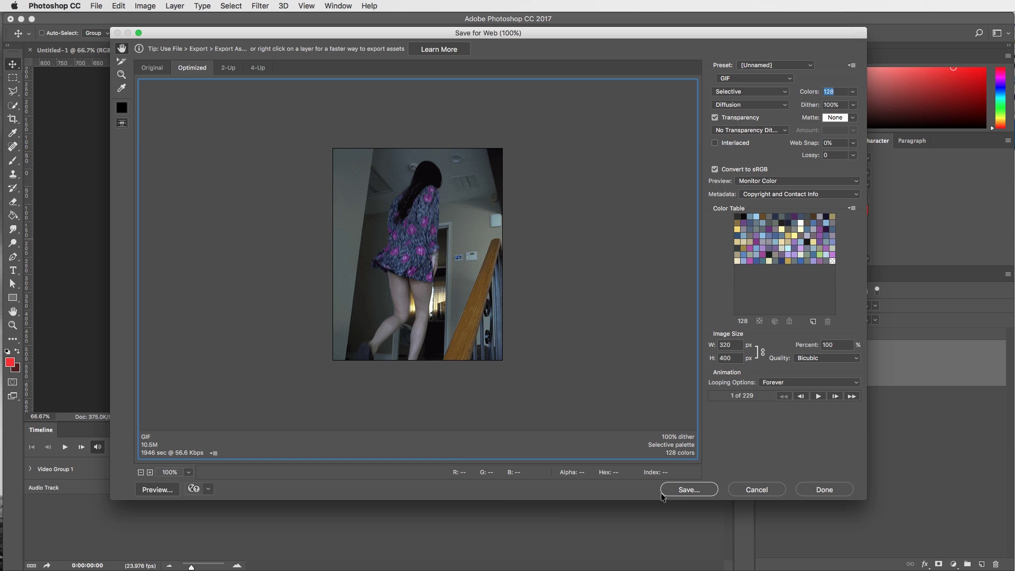
# Save the optimized GIF to VideoFort as Stairs-Effect-with-Sam-007.gif
pyautogui.click(682, 490)
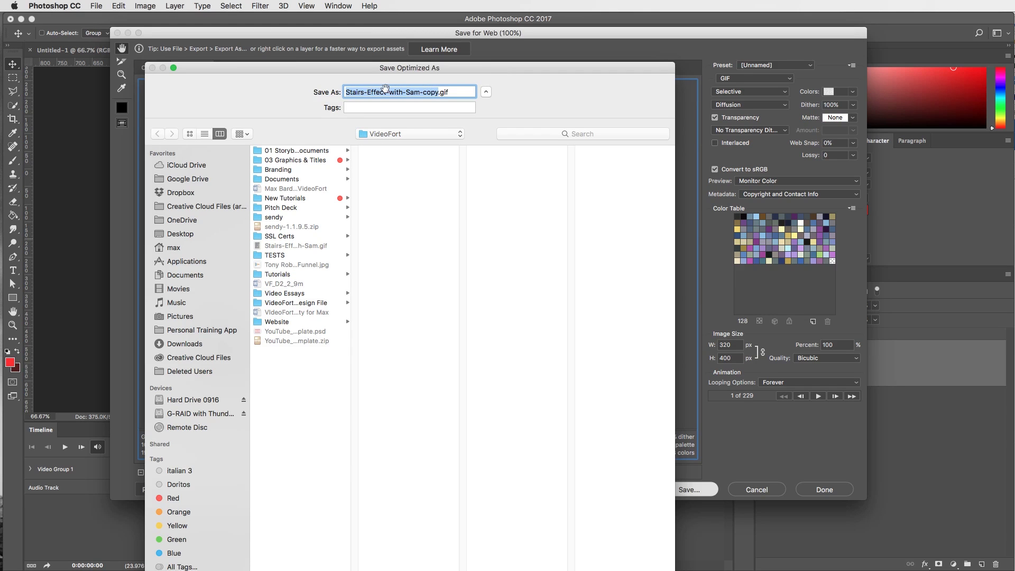
pyautogui.moveTo(422, 91); pyautogui.dragTo(437, 91)
pyautogui.click(435, 92)
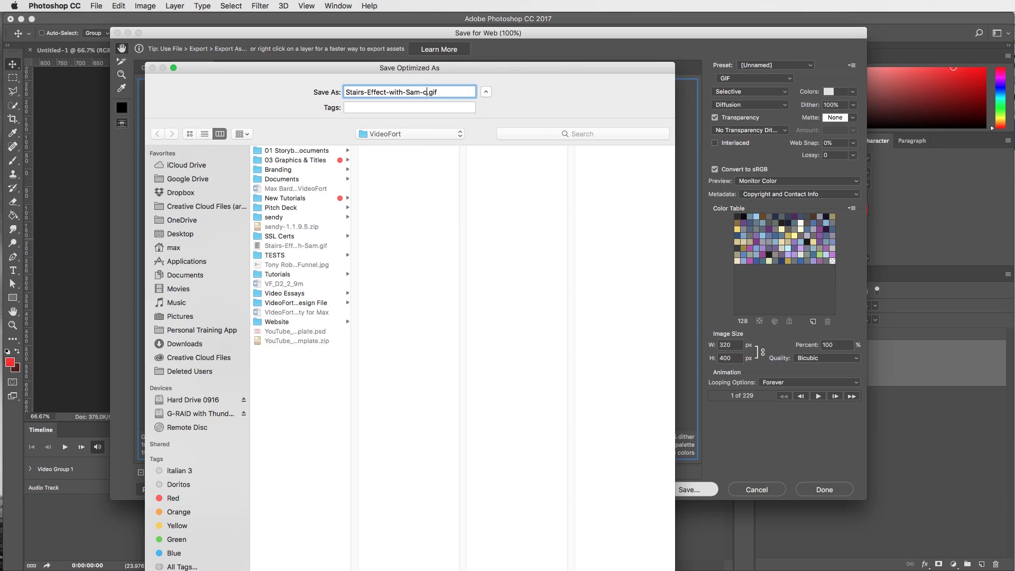
pyautogui.write('007')
pyautogui.moveTo(584, 75); pyautogui.dragTo(643, 25)
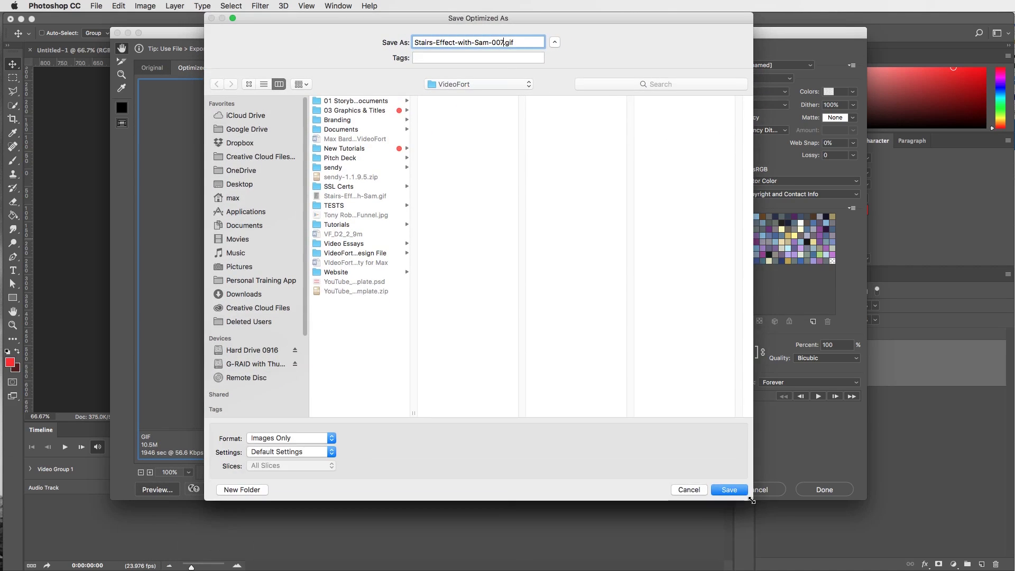
pyautogui.click(731, 489)
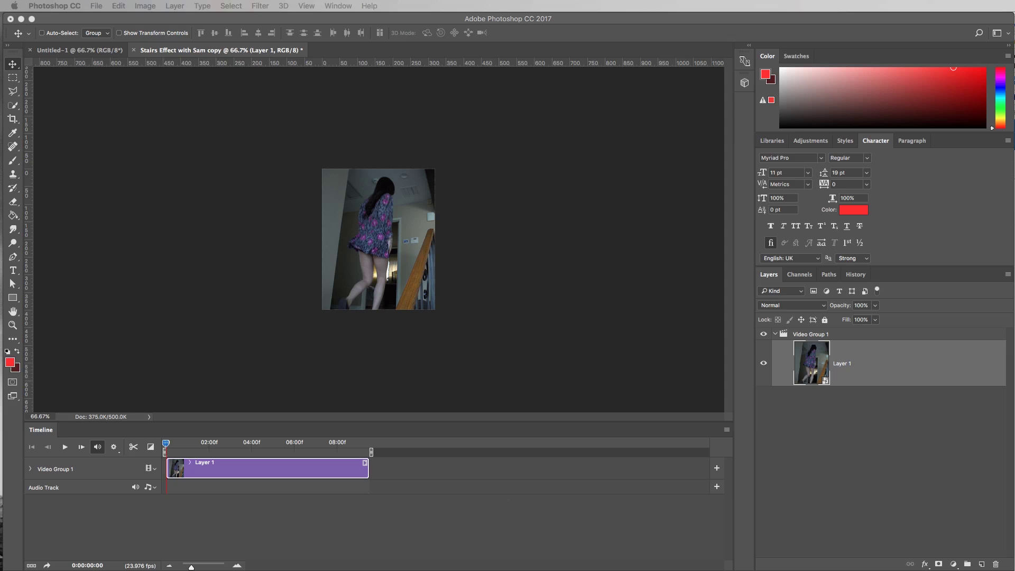
# In Chrome, search Google for 'giphy' and open the GIPHY result
pyautogui.press('super+Tab')
pyautogui.moveTo(598, 88); pyautogui.dragTo(674, 55)
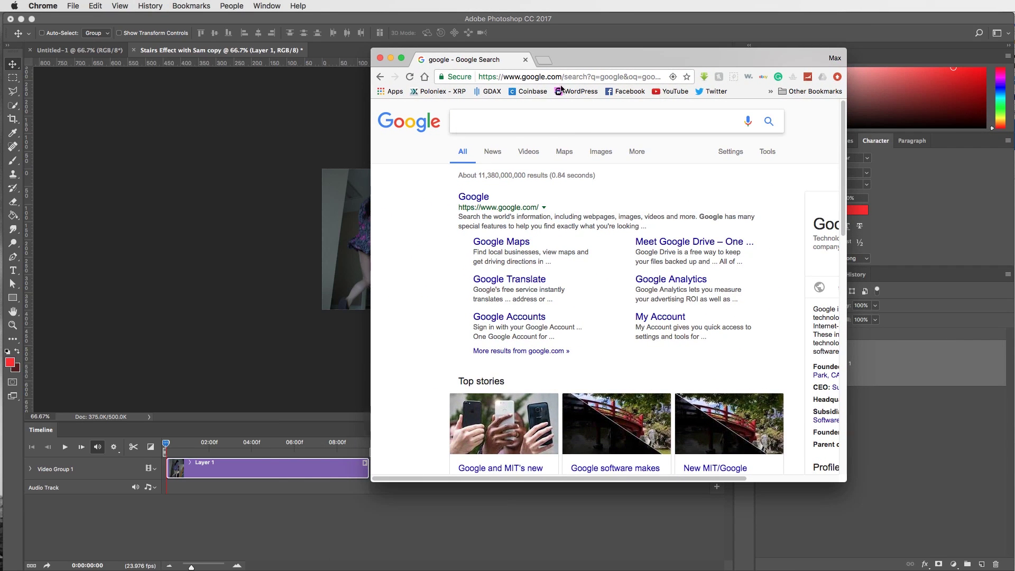
pyautogui.click(560, 119)
pyautogui.click(509, 120)
pyautogui.write('giphy')
pyautogui.press('Return')
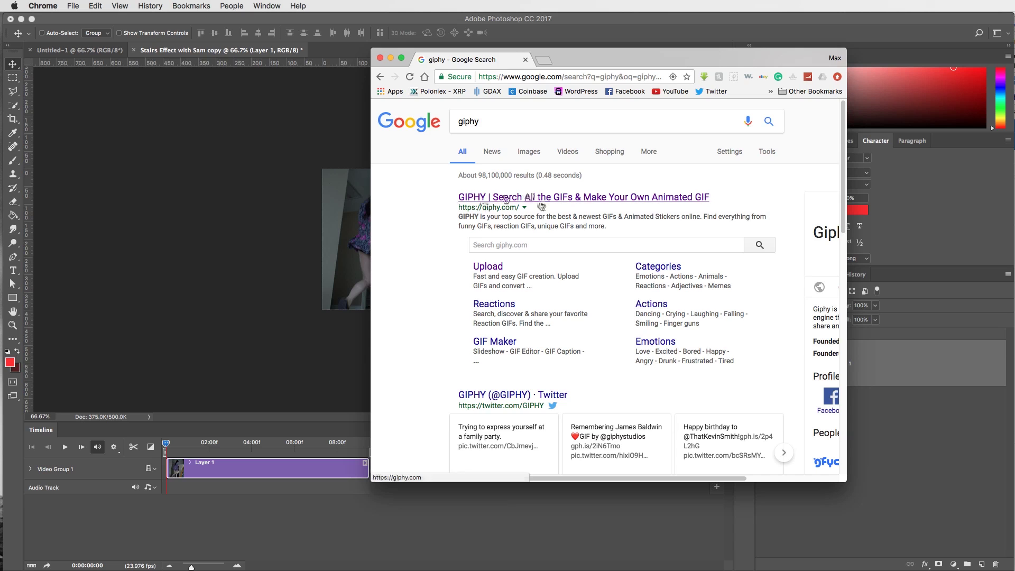
pyautogui.click(522, 194)
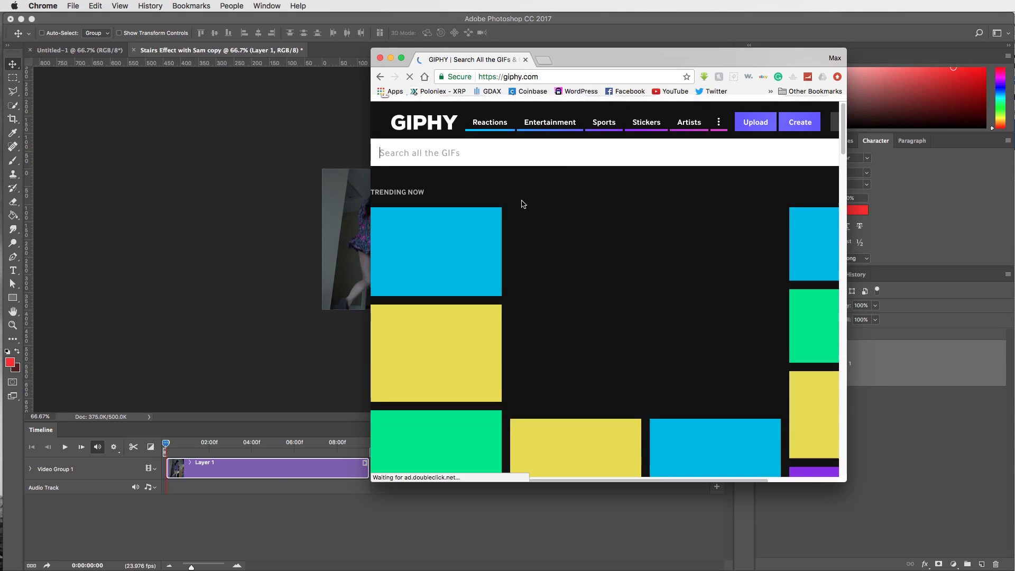
# Open Giphy's Upload page and drop Stairs-Effect-with-Sam-007.gif onto it
pyautogui.click(755, 145)
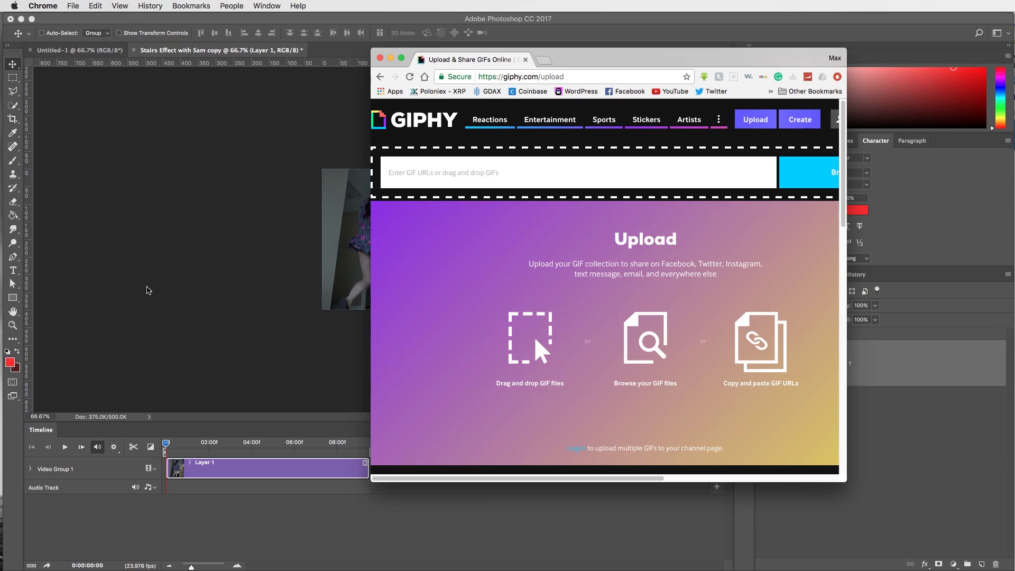
pyautogui.moveTo(149, 290); pyautogui.dragTo(627, 280)
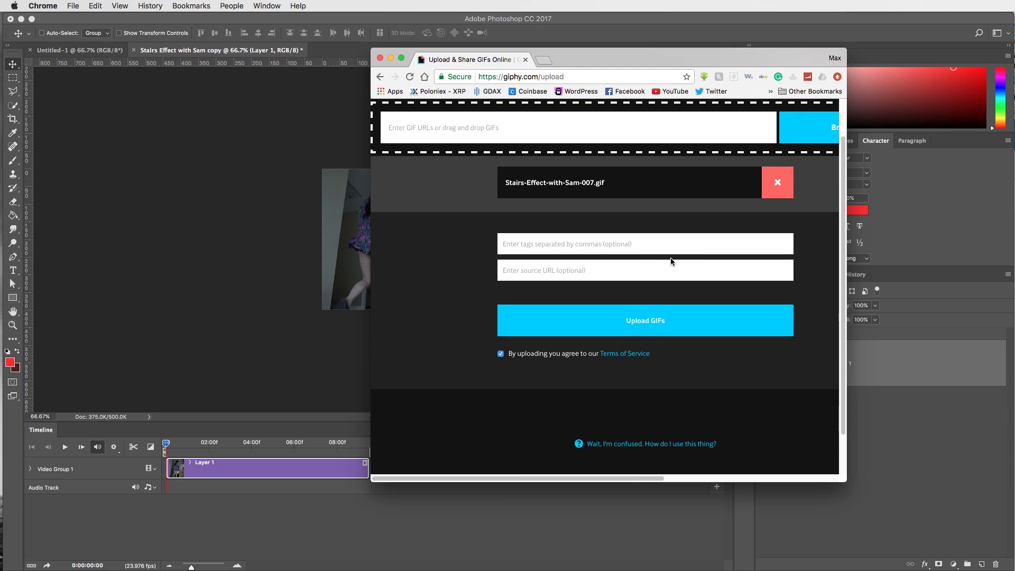
# Add the tags 'stairs effect, videofort, visual effect' to the GIF and upload it
pyautogui.click(518, 241)
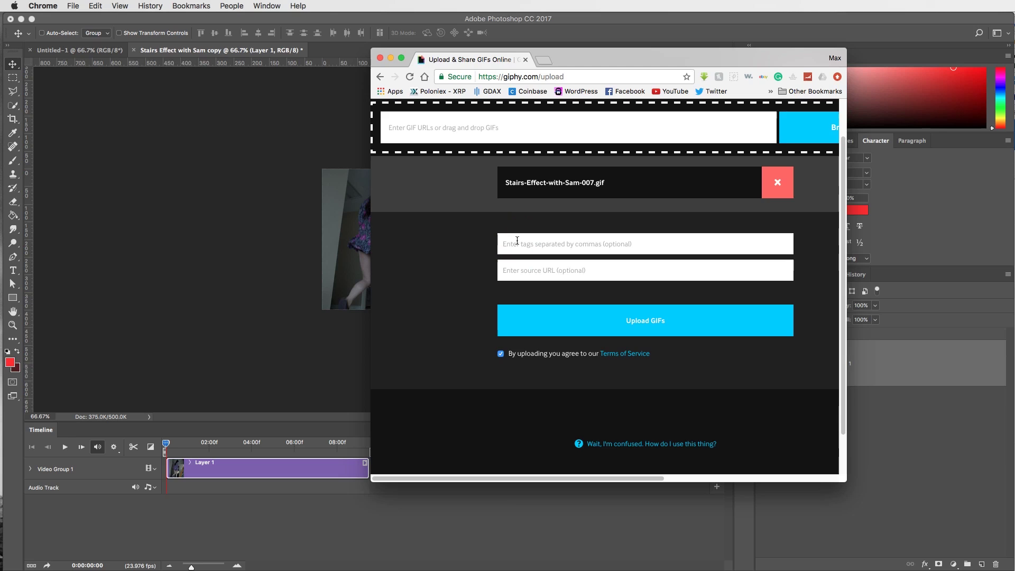
pyautogui.write('stairs effect, videofort')
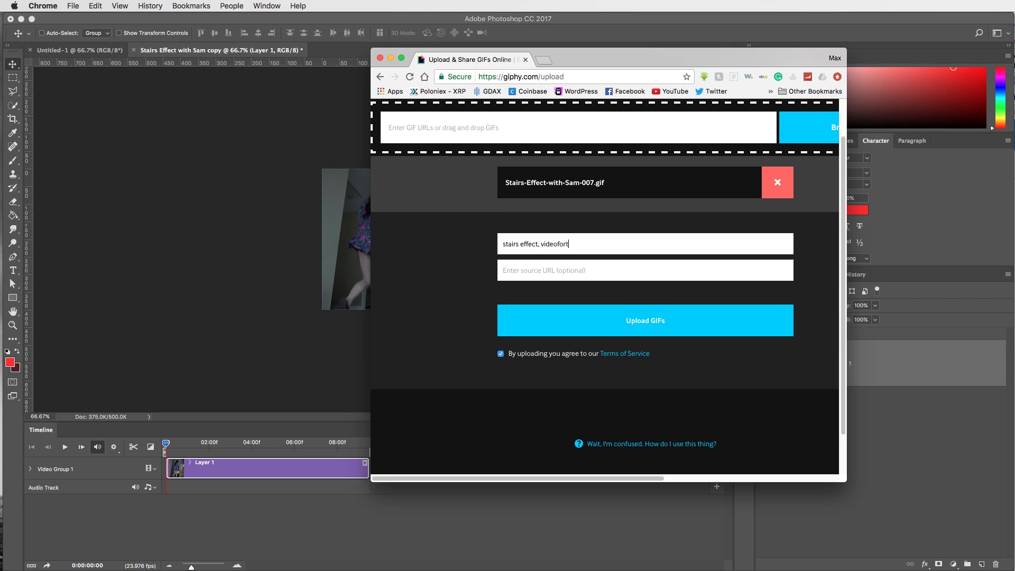
pyautogui.write(', visual effect')
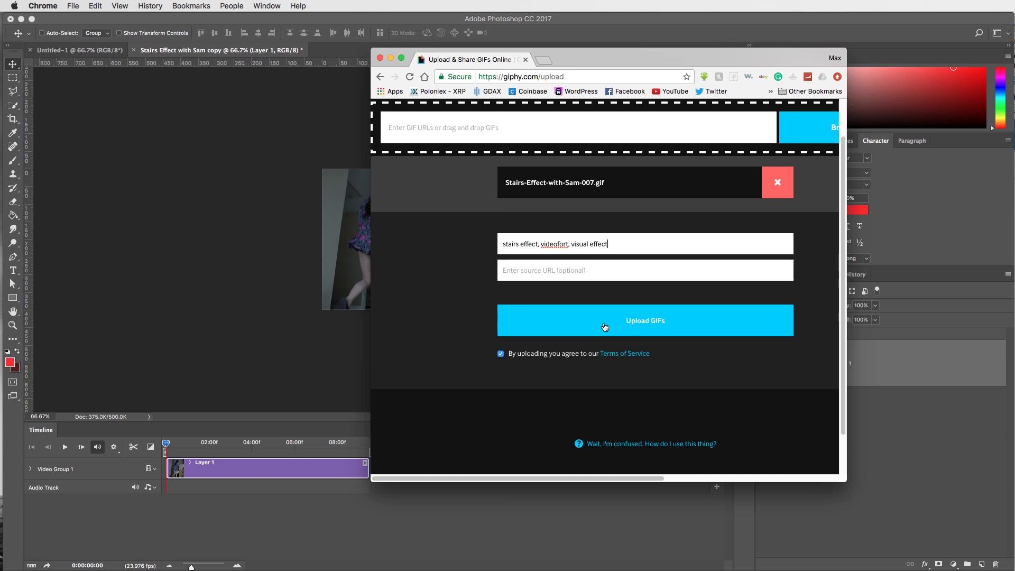
pyautogui.click(649, 322)
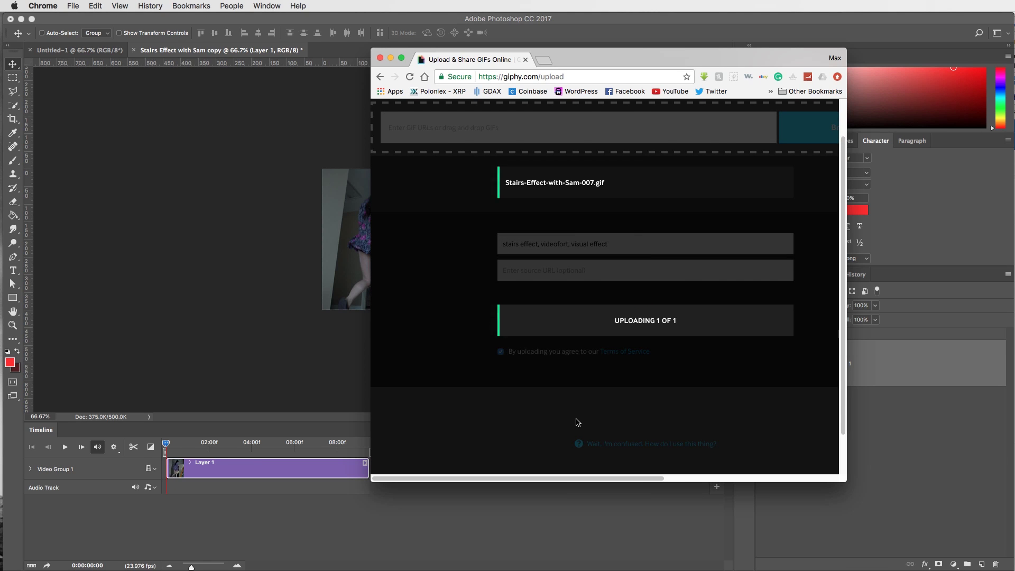
# Enlarge the browser window to show the 'Visual Effect GIF' page and copy its link
pyautogui.moveTo(845, 481); pyautogui.dragTo(839, 561)
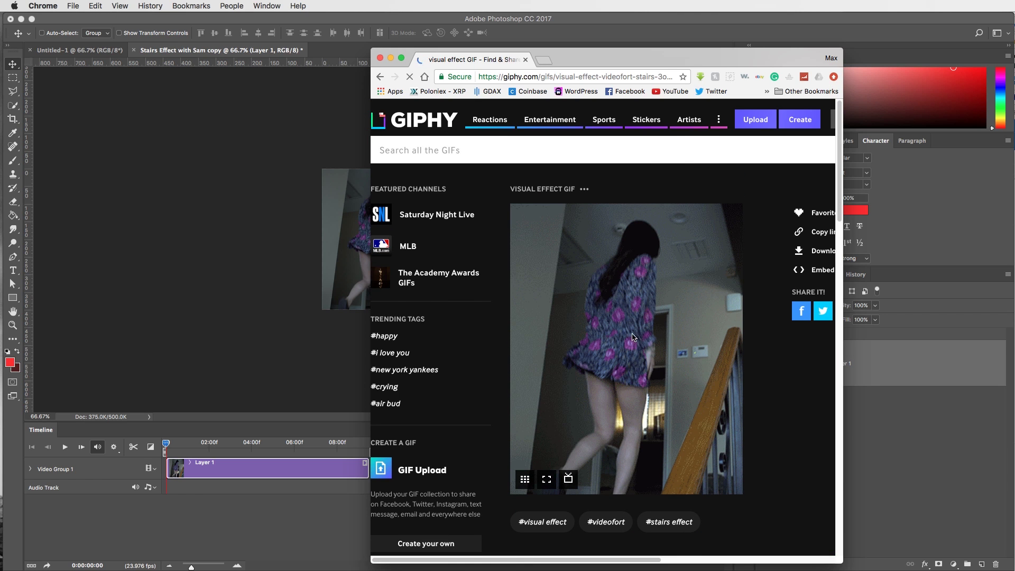
pyautogui.moveTo(646, 559); pyautogui.dragTo(653, 560)
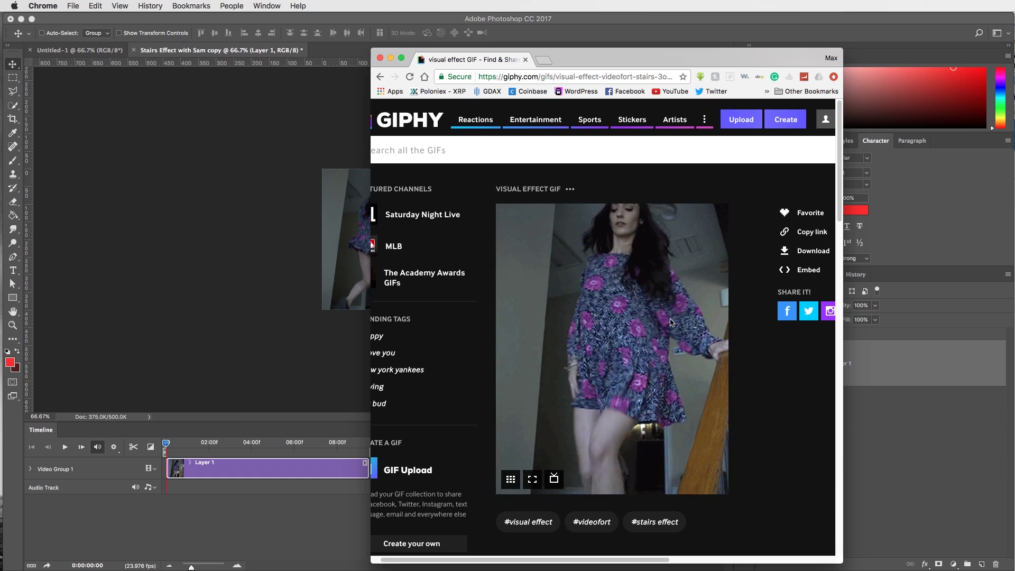
pyautogui.moveTo(640, 559); pyautogui.dragTo(713, 559)
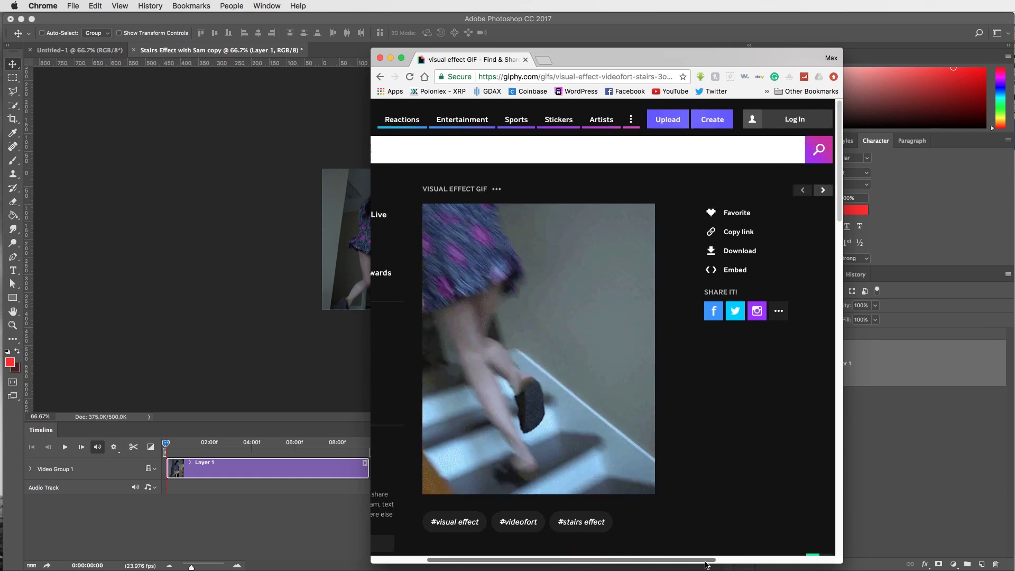
pyautogui.click(719, 232)
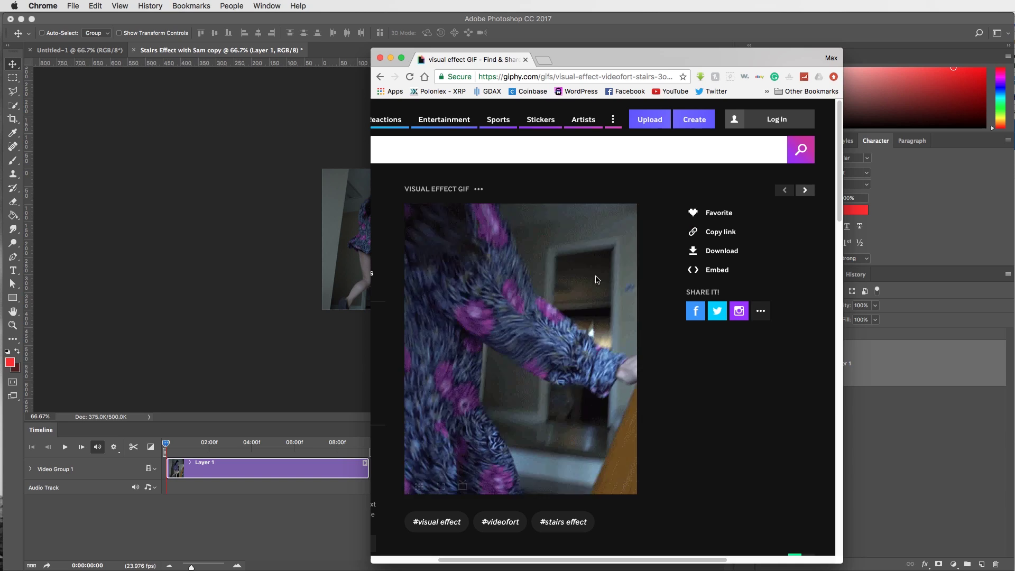
pyautogui.hscroll(-2, 634, 550)
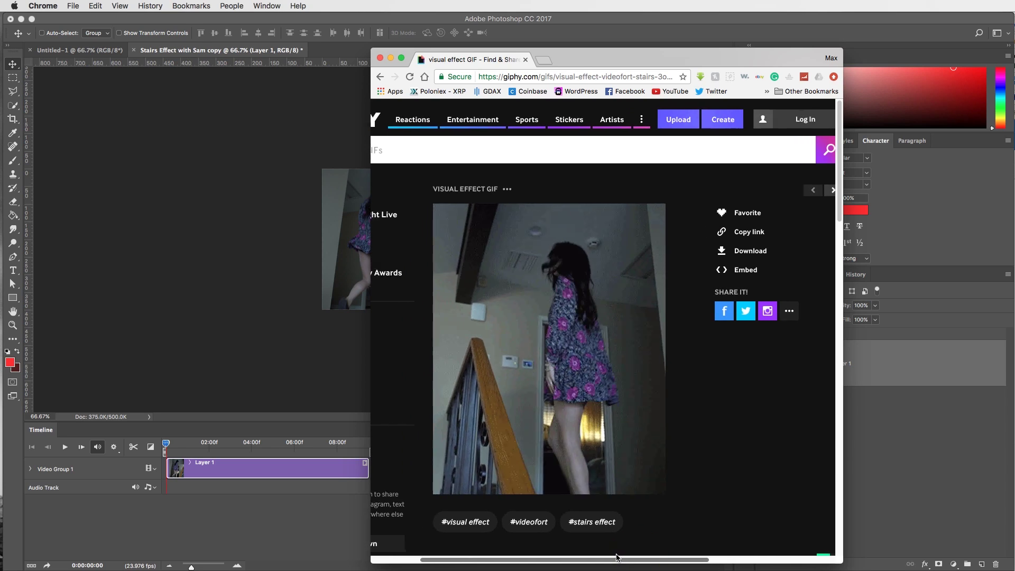